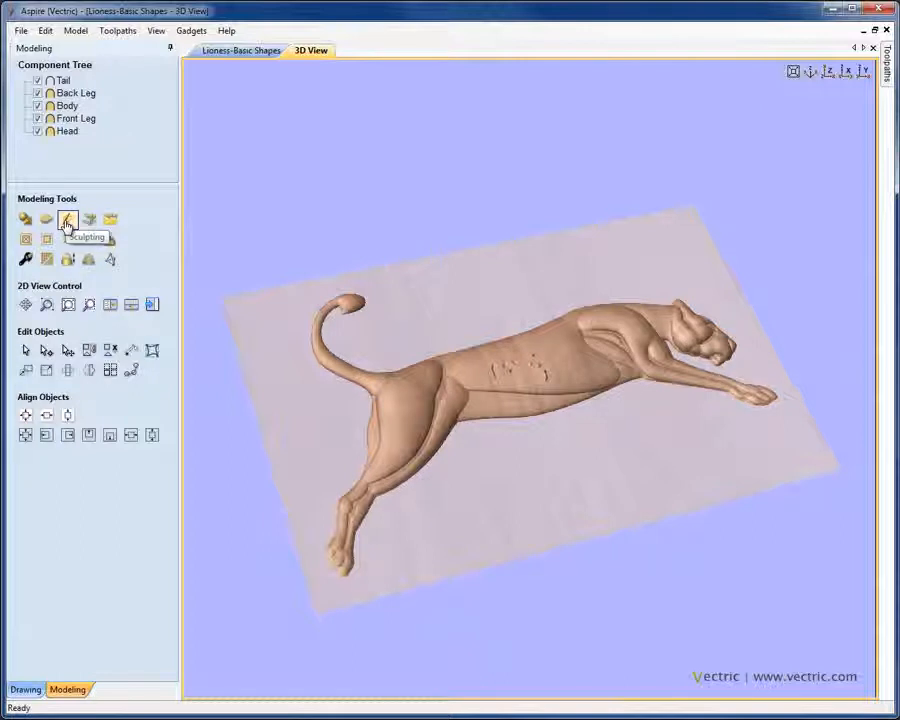
Step: Open the lioness's Back Leg component for sculpting
click(67, 222)
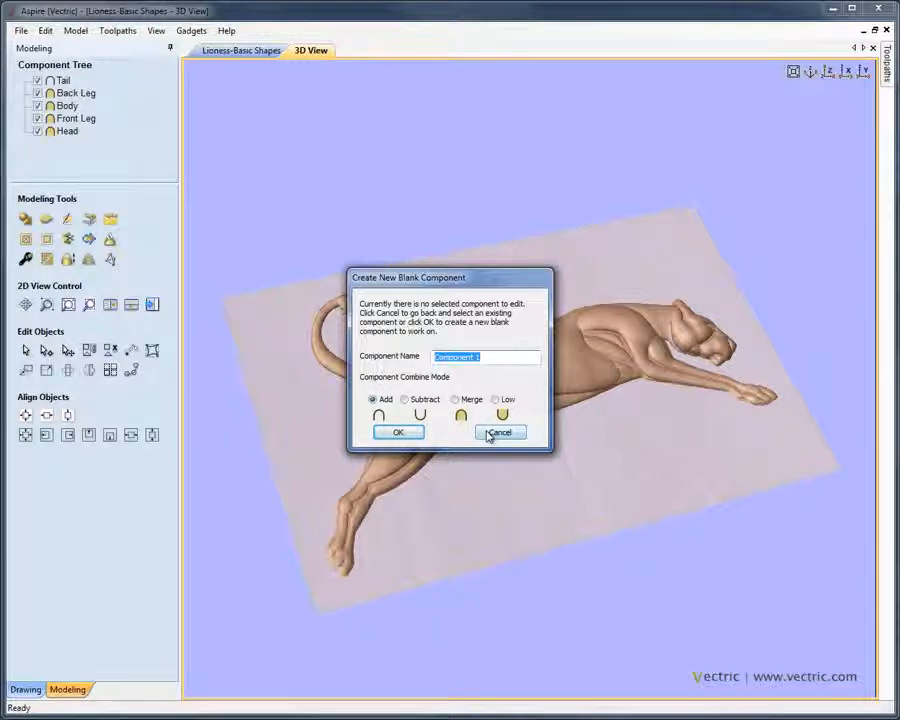
click(490, 434)
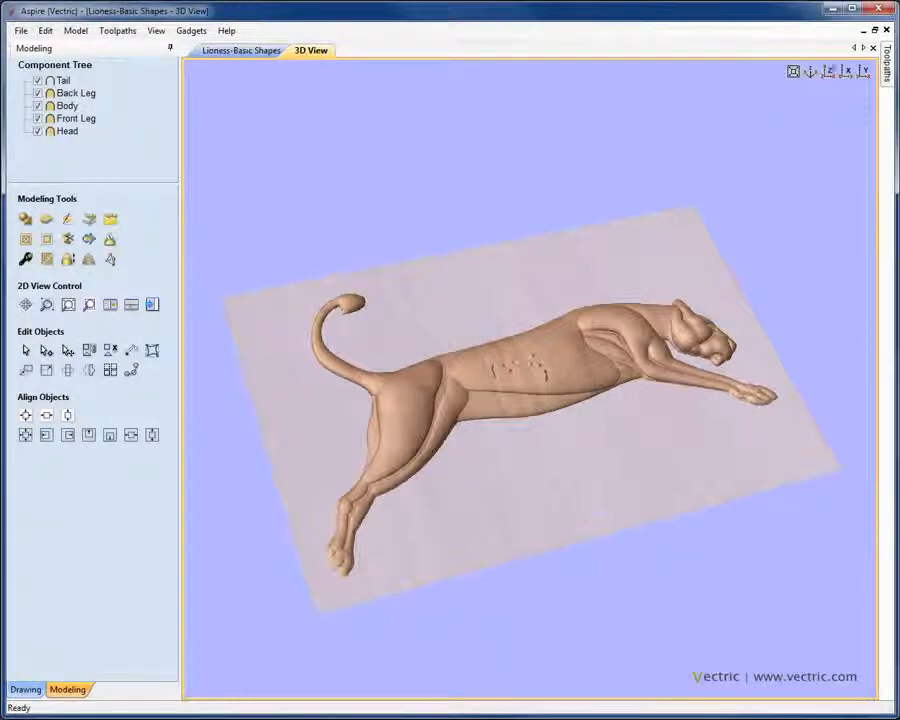
click(830, 74)
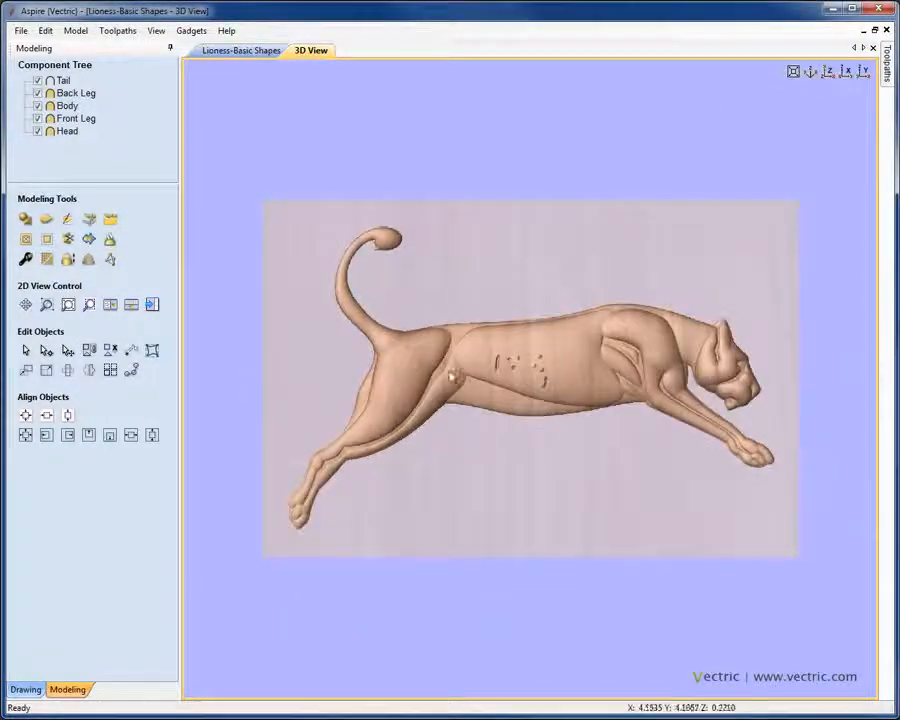
middle_drag(446, 398, 578, 396)
scroll(567, 366, up, 1)
scroll(567, 366, up, 3)
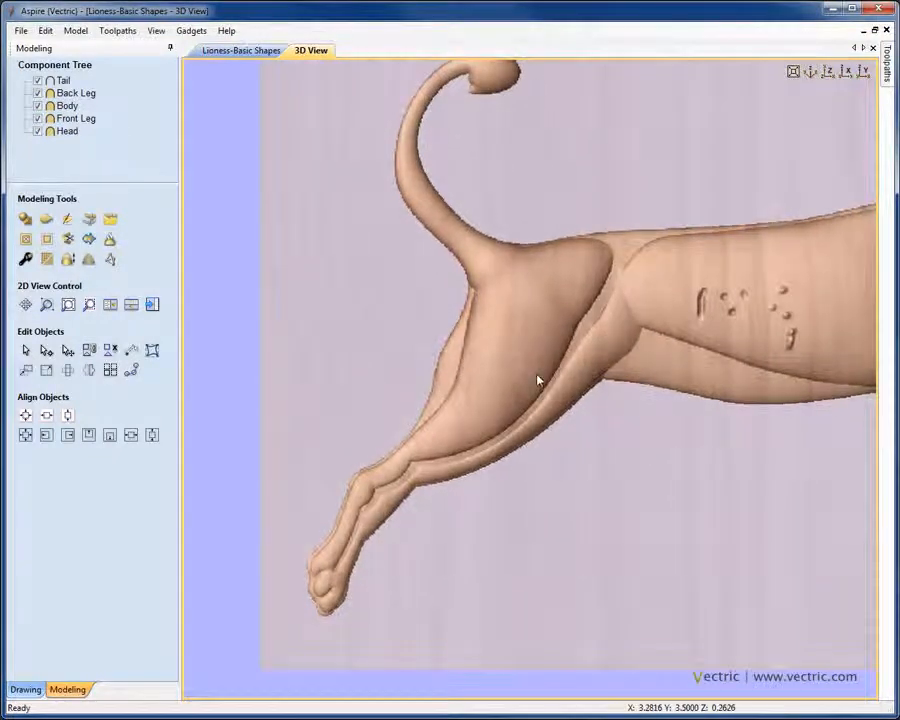
click(486, 410)
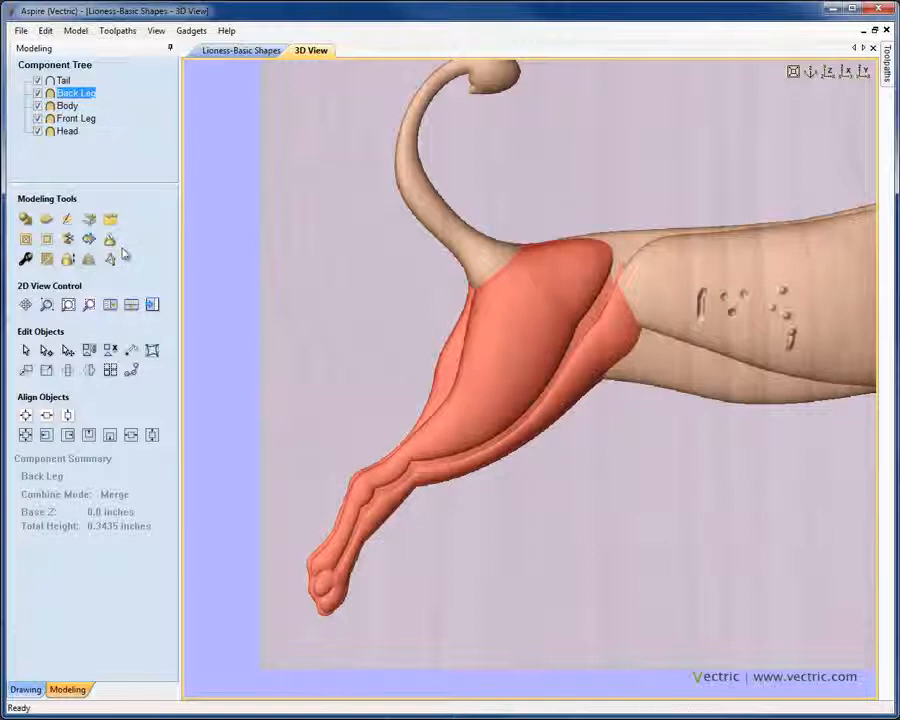
click(68, 220)
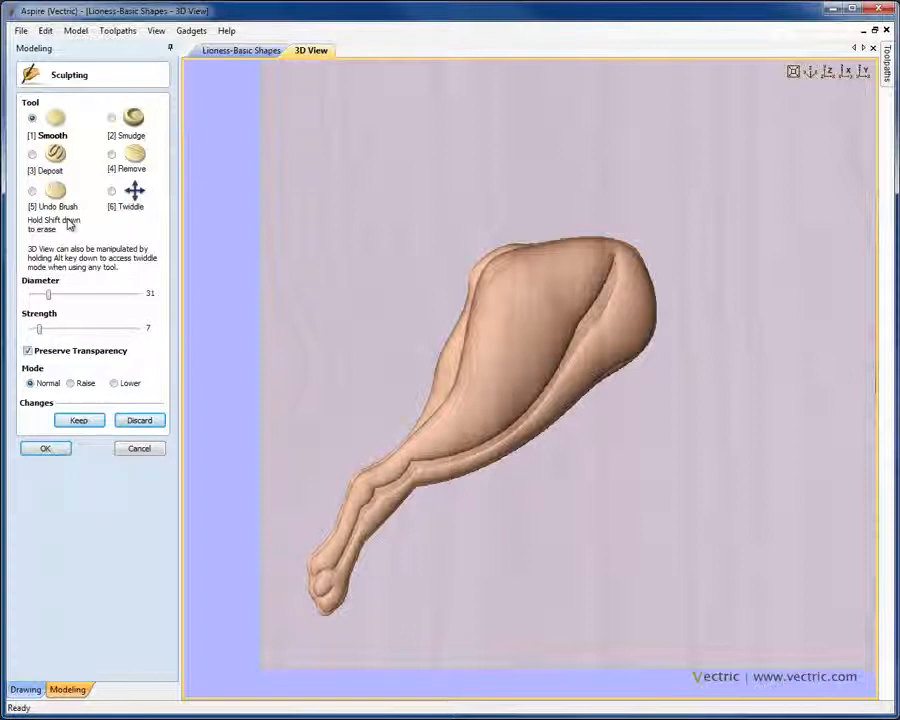
Step: Look through the settings of the Smudge, Deposit, Remove and Undo Brush sculpting tools
click(112, 119)
click(32, 155)
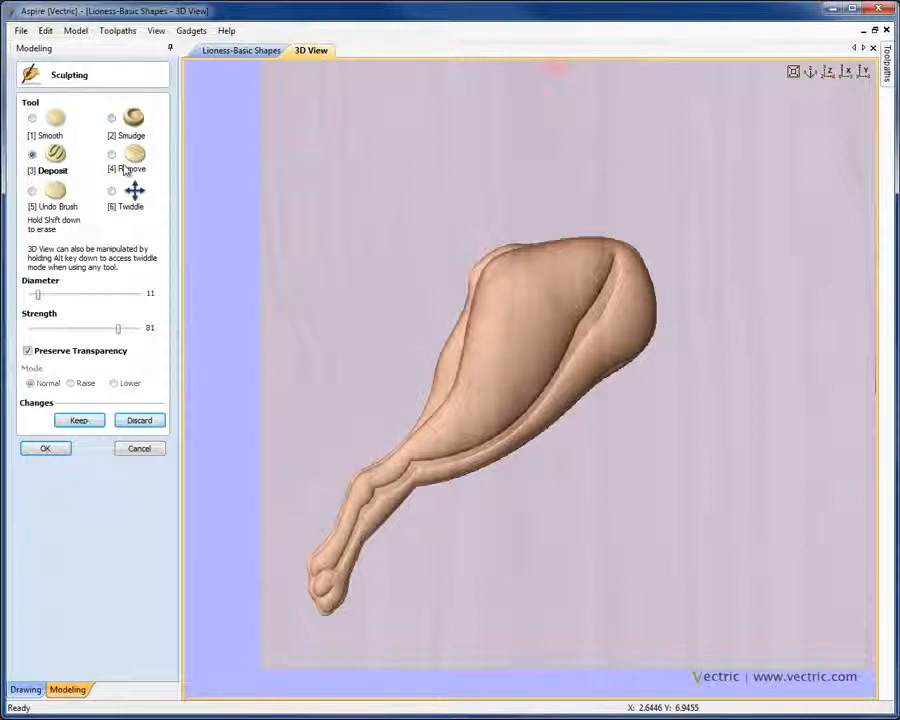
click(112, 156)
click(32, 191)
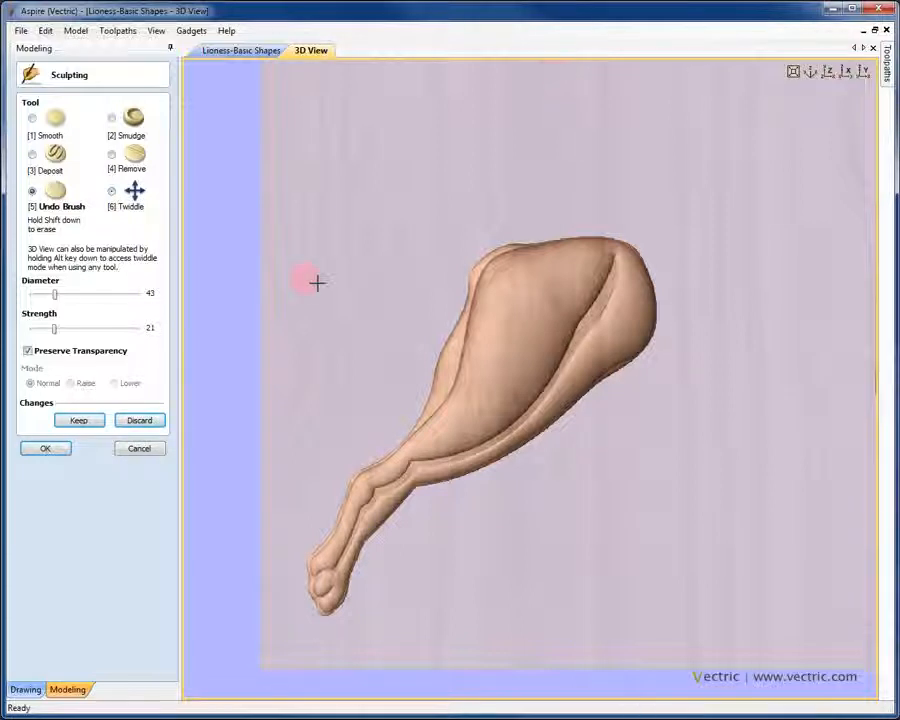
mouse_move(496, 311)
mouse_down()
mouse_move(410, 290)
mouse_move(285, 205)
mouse_up()
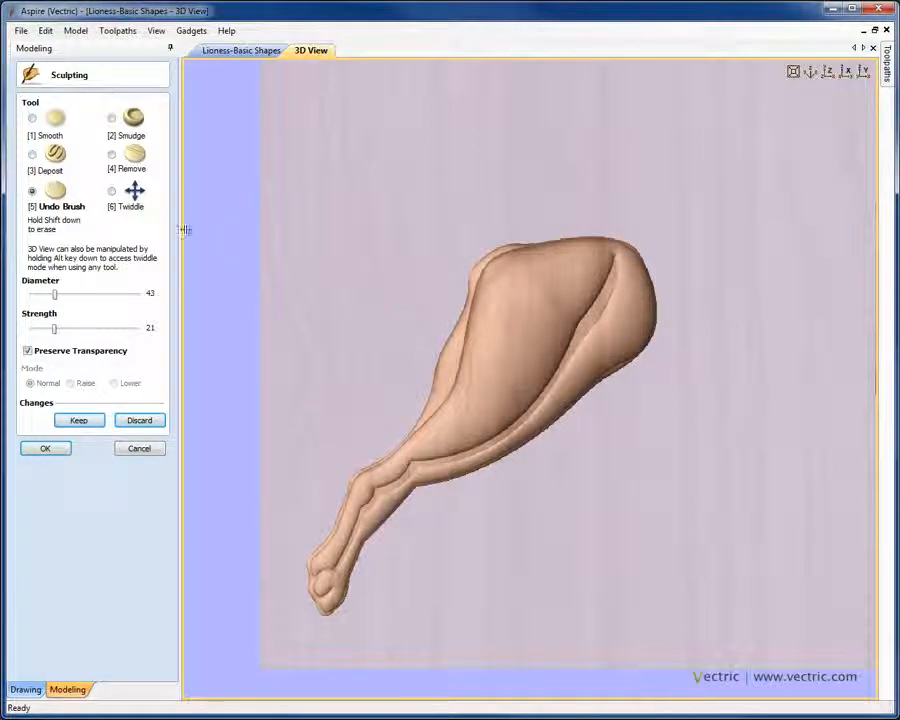
Step: Inspect the back leg from an angle in Twiddle mode and return to the view straight down Z
click(111, 192)
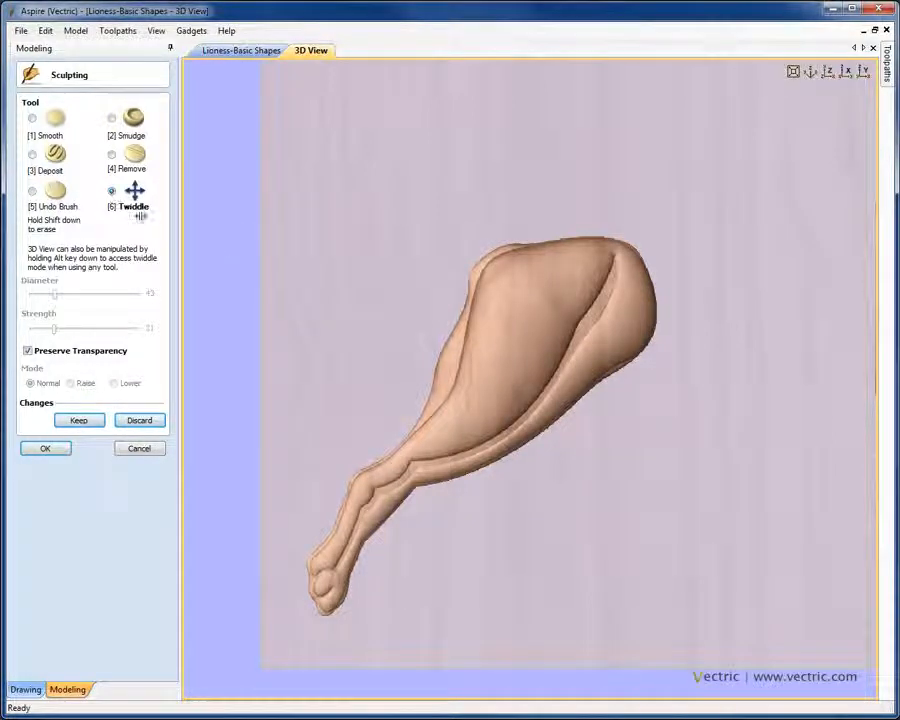
drag(518, 386, 500, 338)
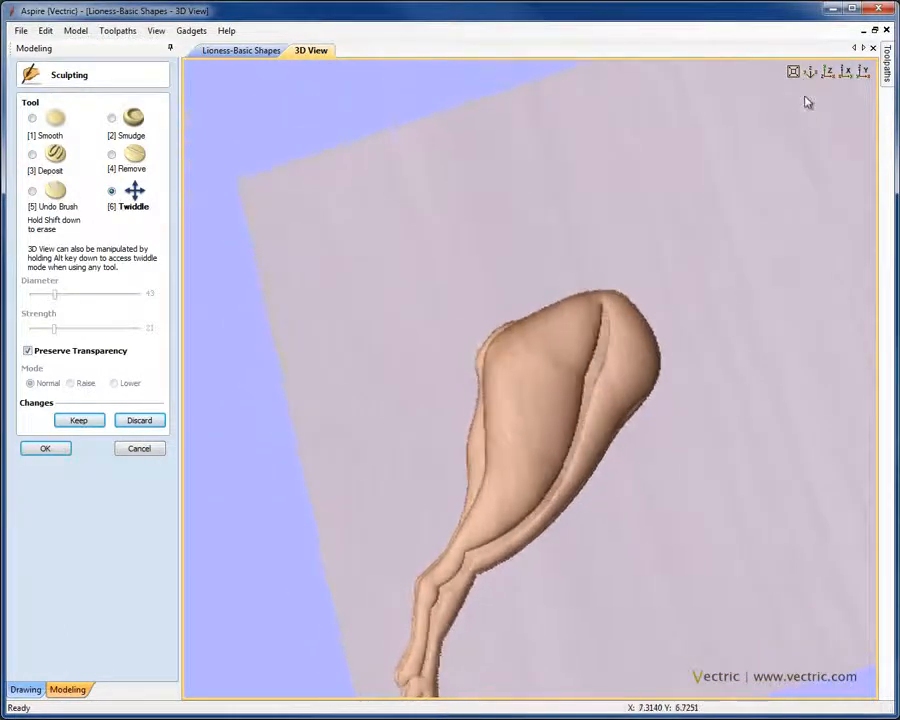
click(829, 74)
scroll(544, 314, up, 3)
scroll(620, 296, down, 5)
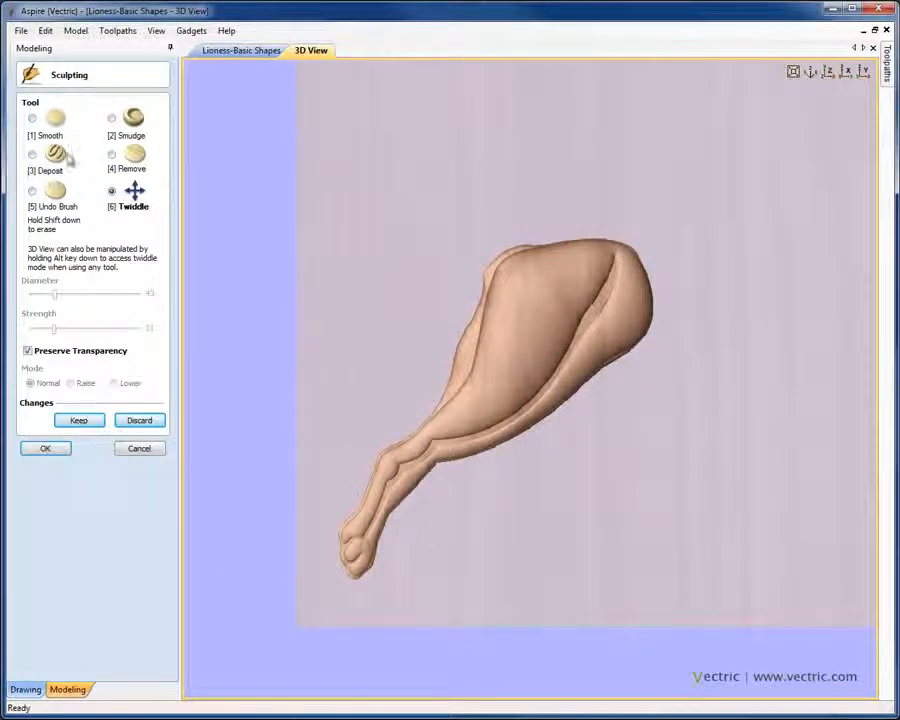
Step: Cycle through all six sculpting tools and leave Smooth active
click(32, 118)
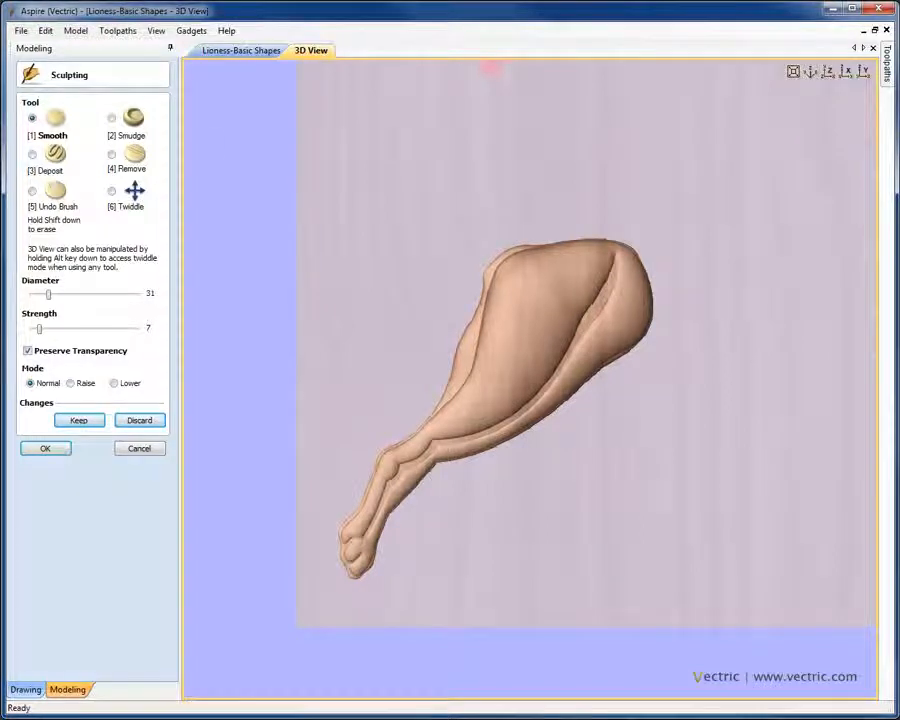
click(111, 119)
click(54, 162)
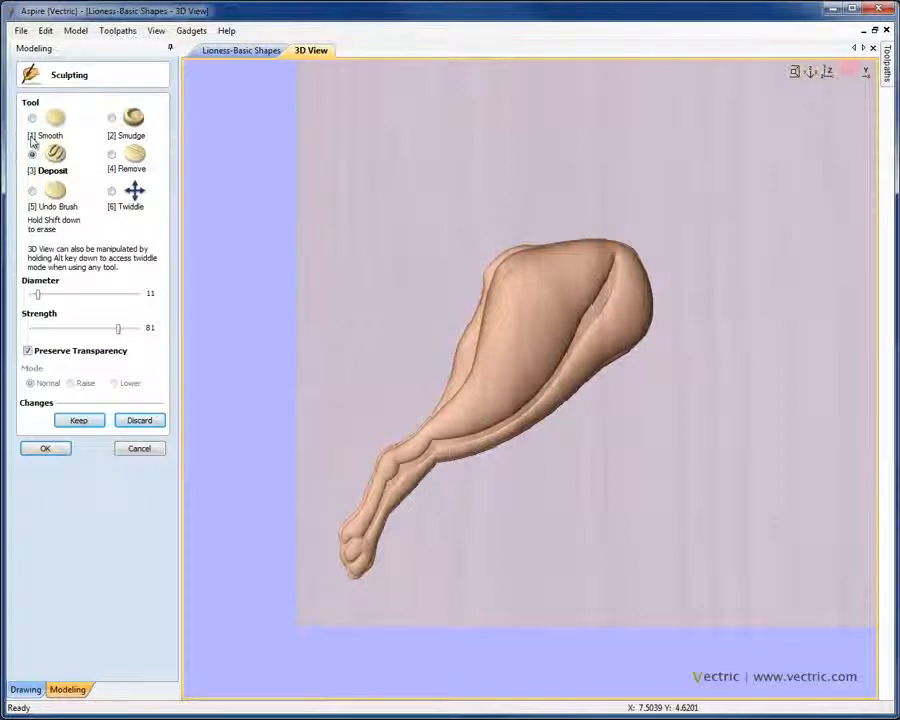
key(1)
key(2)
key(3)
key(4)
key(5)
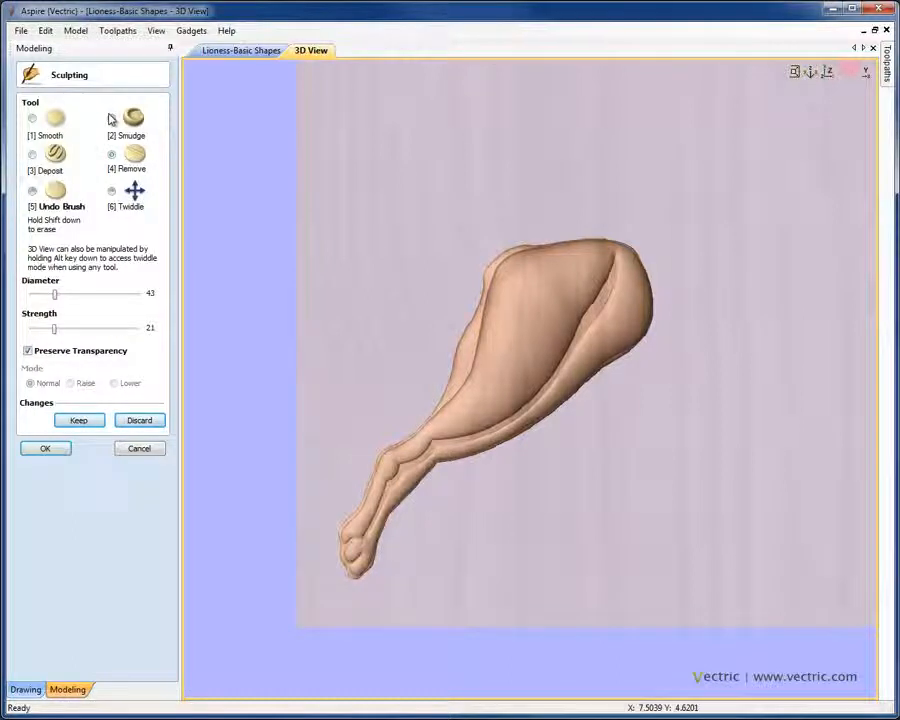
key(6)
key(1)
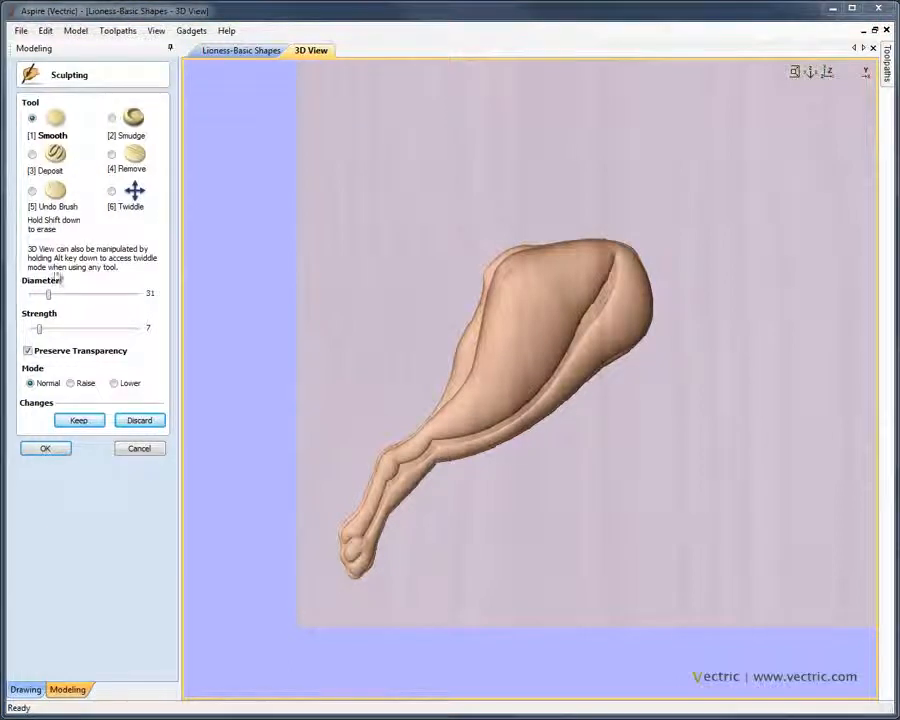
Step: Set the Smooth brush to a diameter of 77 and a strength of 52
drag(50, 295, 90, 301)
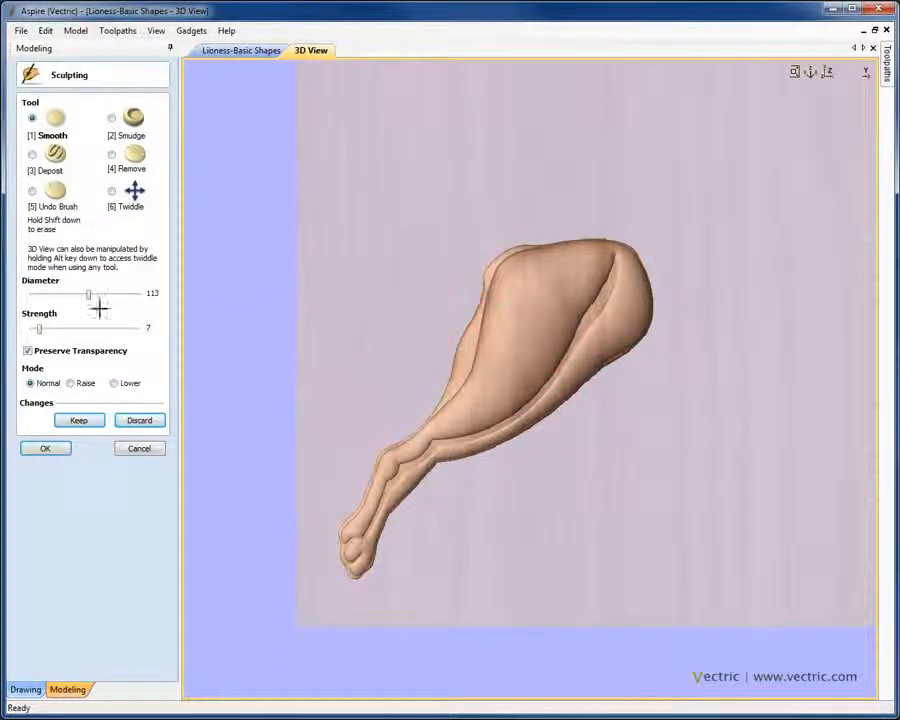
drag(87, 296, 118, 296)
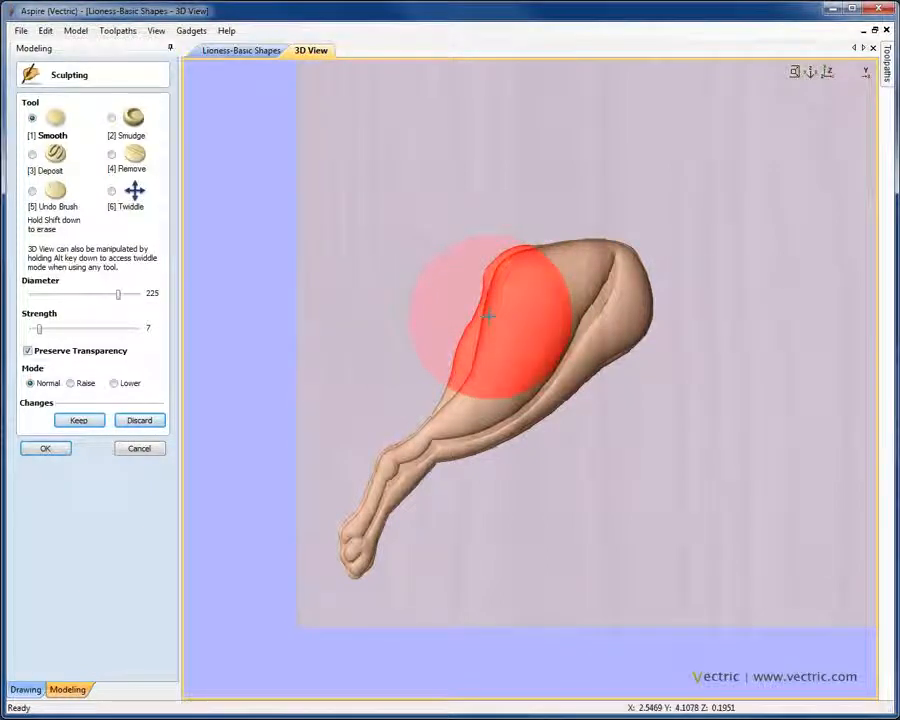
drag(117, 294, 77, 296)
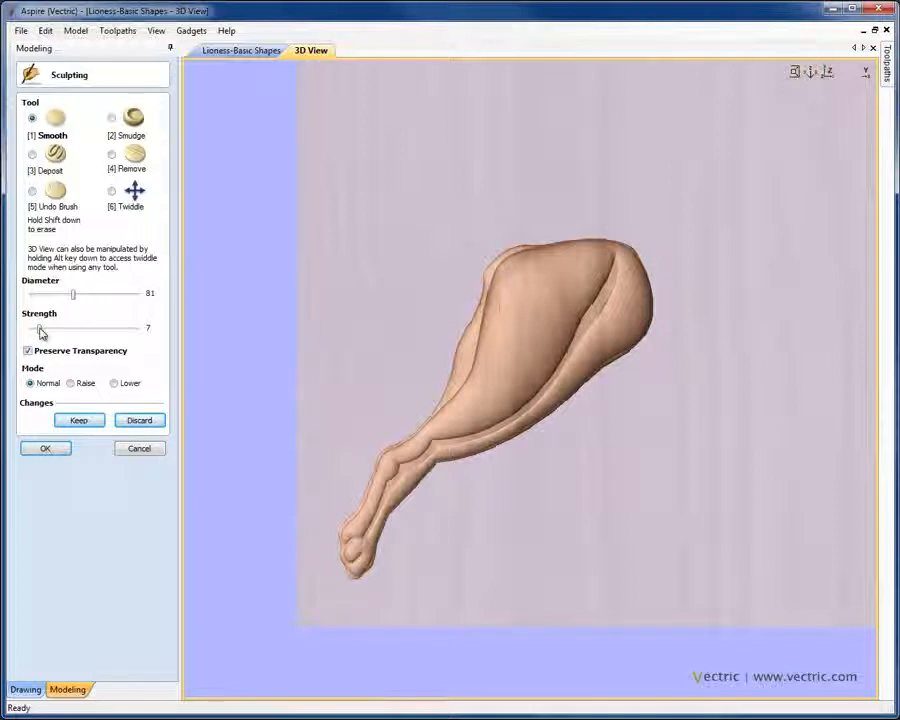
drag(40, 330, 52, 330)
drag(93, 330, 74, 330)
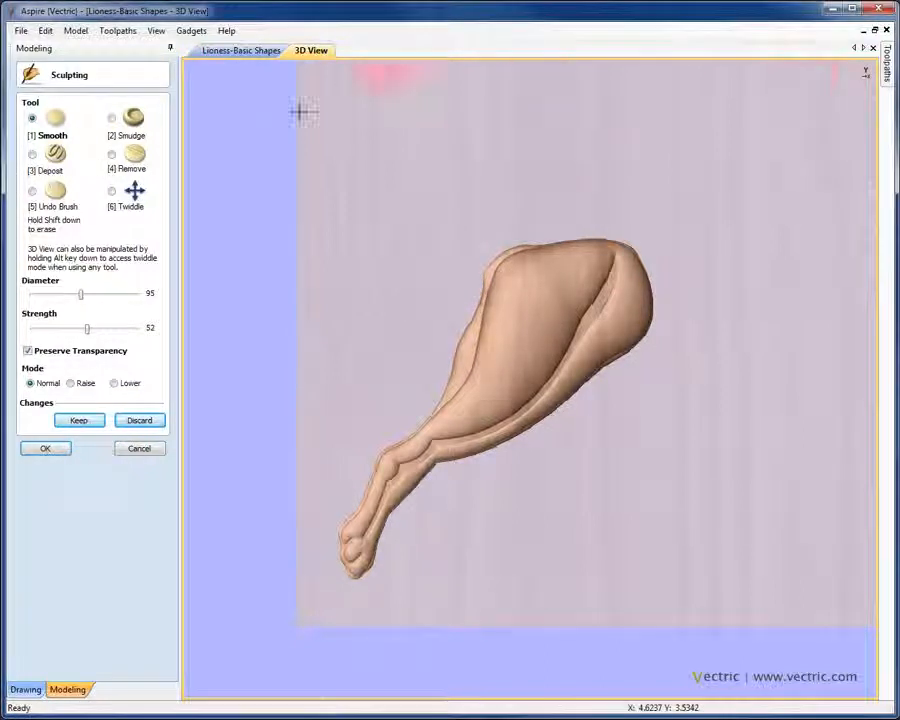
mouse_move(82, 303)
mouse_down()
mouse_move(102, 301)
mouse_move(66, 299)
mouse_move(73, 303)
mouse_up()
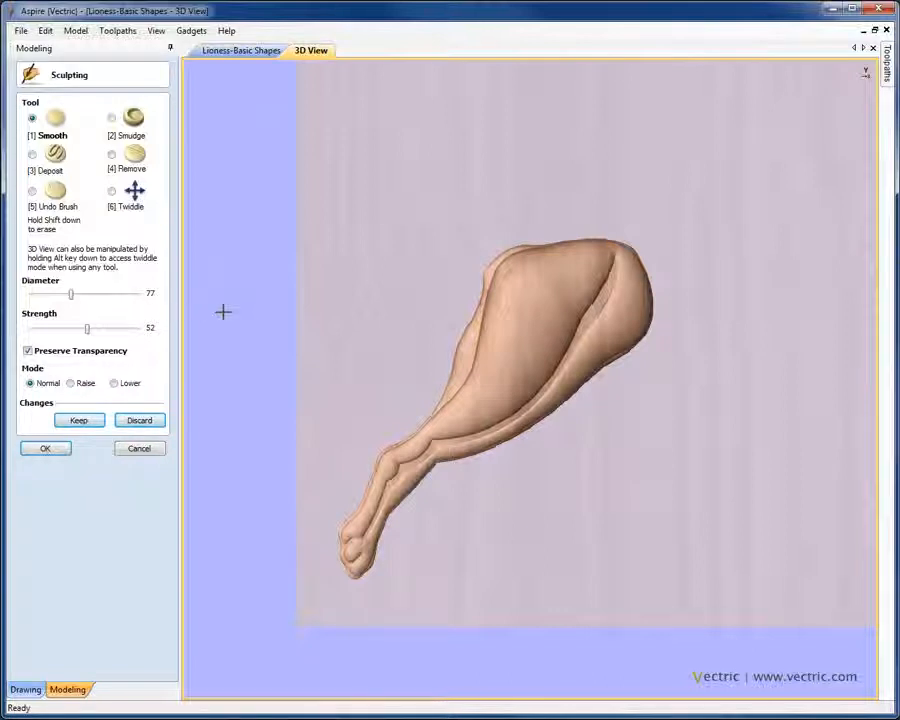
Step: Enlarge the Smooth brush's diameter to 201
scroll(245, 316, down, 2)
scroll(245, 316, up, 4)
scroll(245, 316, down, 2)
scroll(245, 316, down, 14)
scroll(244, 316, up, 6)
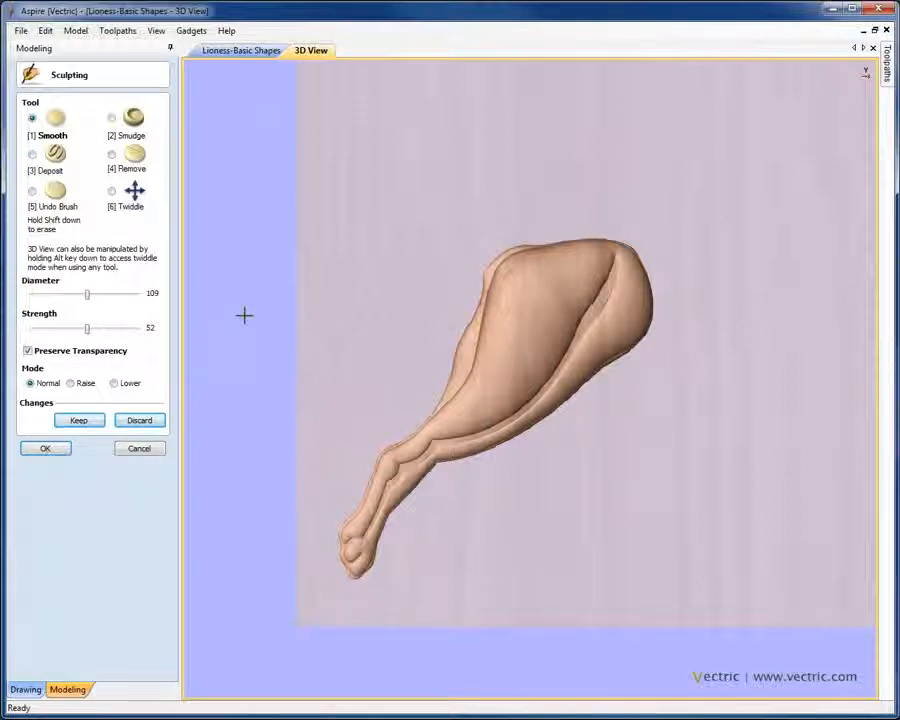
scroll(244, 316, down, 8)
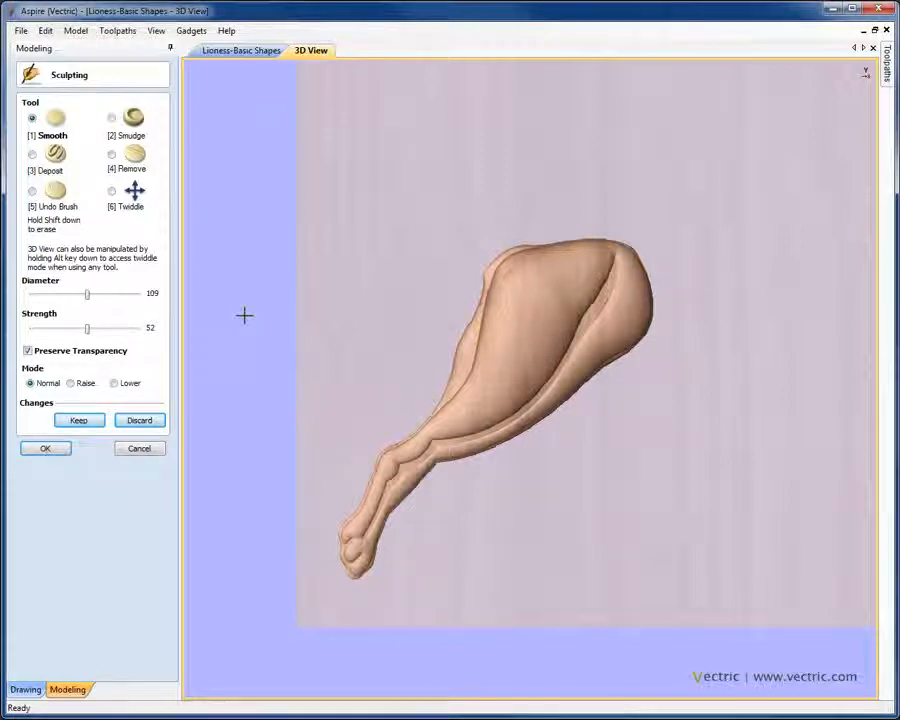
scroll(244, 316, down, 7)
scroll(244, 316, down, 1)
scroll(244, 316, down, 2)
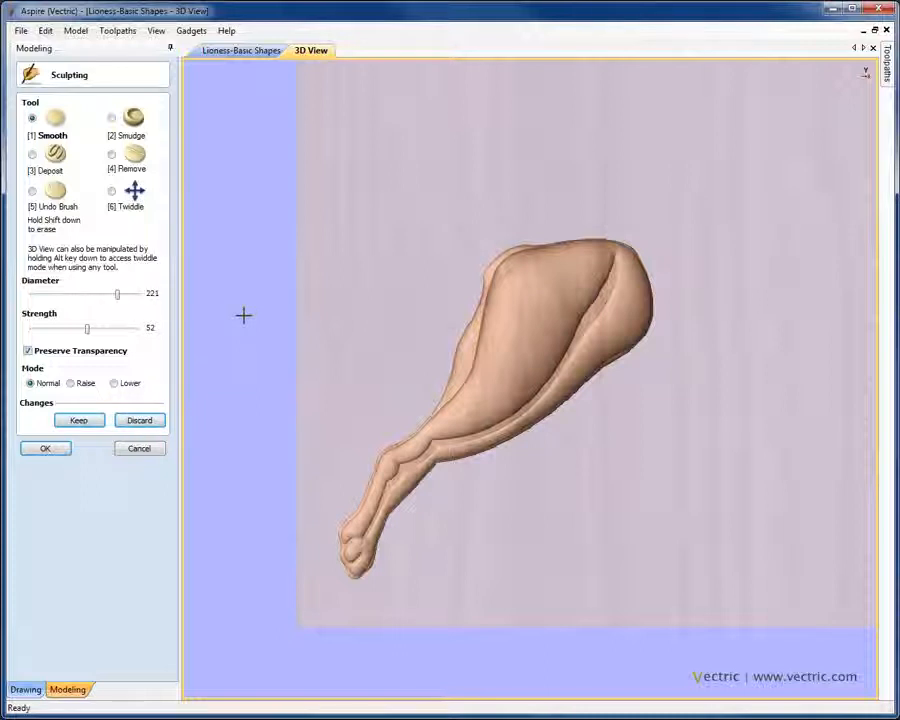
scroll(244, 316, down, 8)
scroll(244, 316, down, 2)
scroll(243, 315, up, 2)
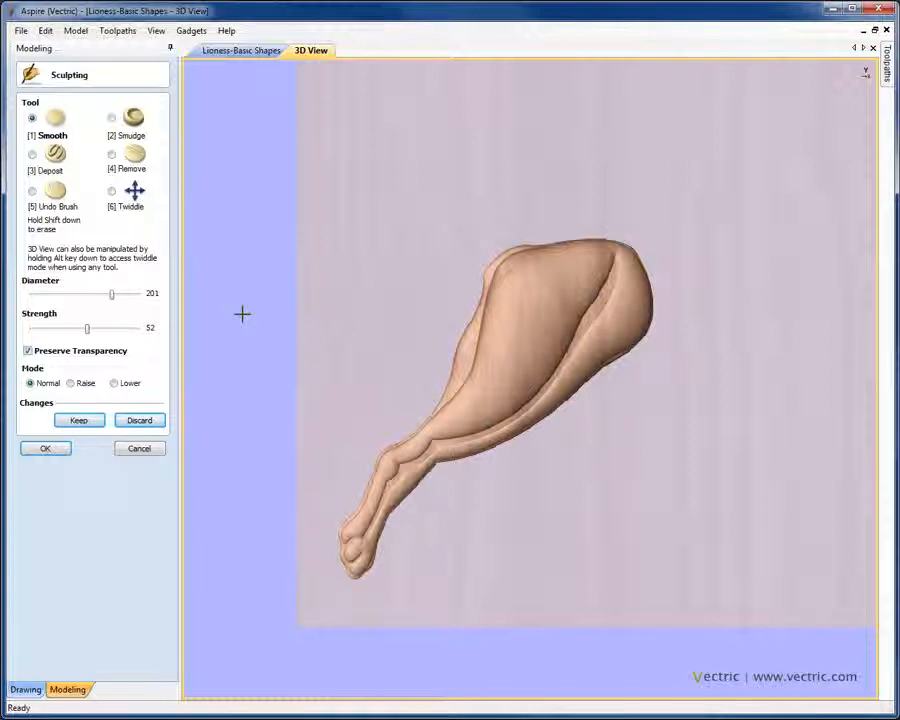
Step: Set the Smooth brush's strength to 54
ctrl+scroll(242, 314, down, 6)
ctrl+scroll(236, 311, up, 8)
ctrl+scroll(236, 311, down, 5)
ctrl+scroll(236, 311, up, 7)
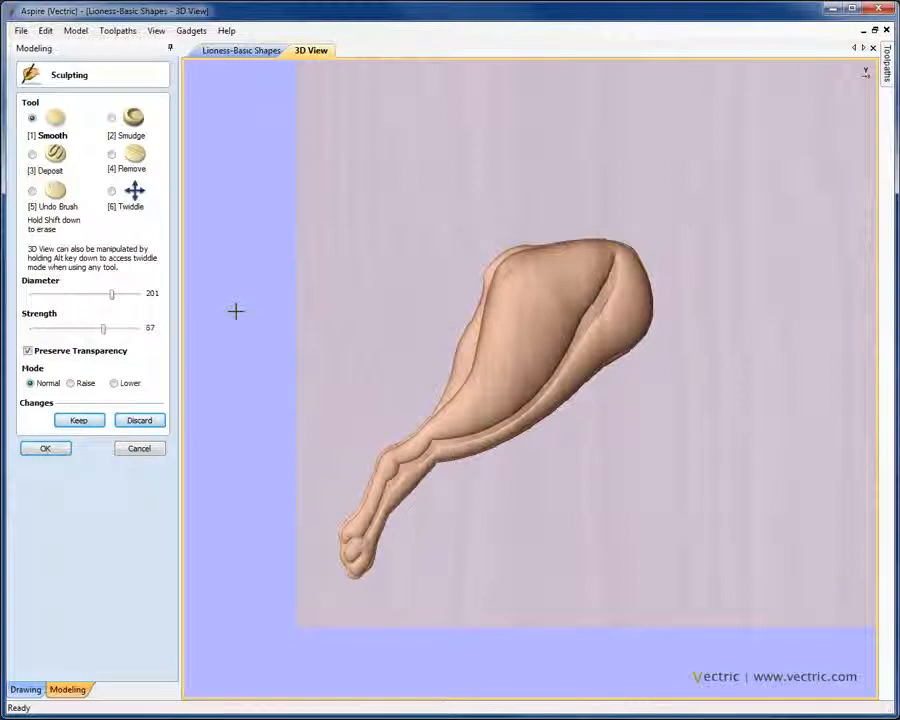
ctrl+scroll(236, 311, down, 3)
ctrl+scroll(236, 311, down, 3)
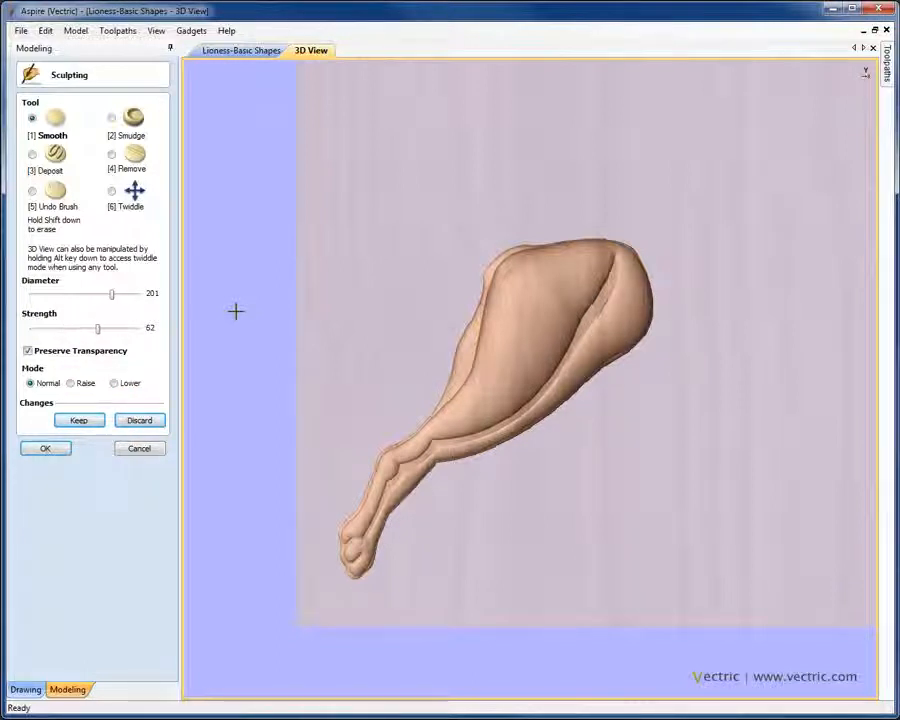
ctrl+scroll(235, 311, down, 2)
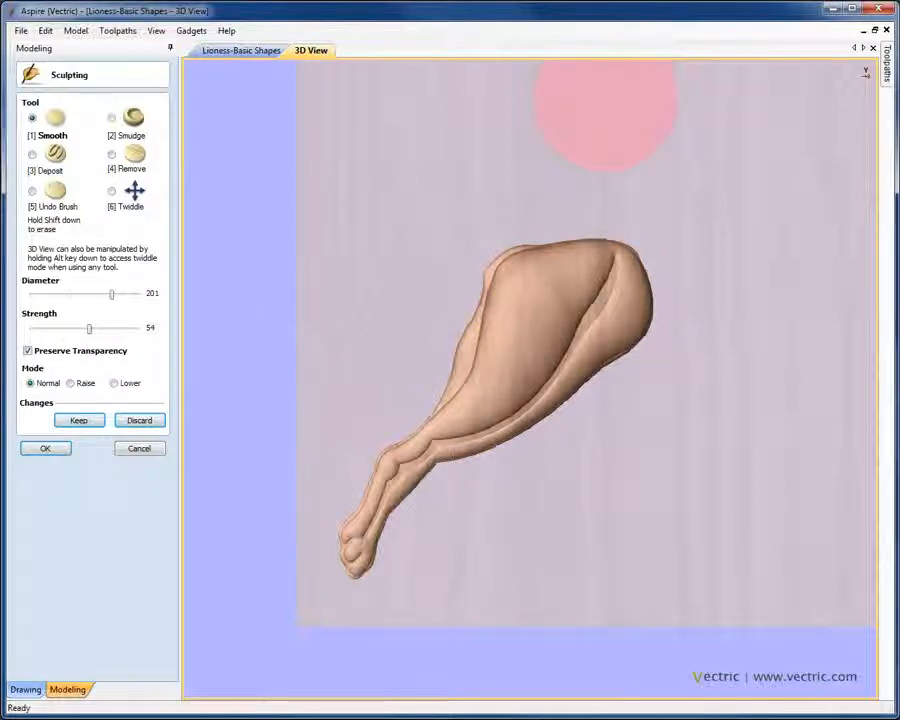
Step: Set the brush diameter to 73 and smooth away the detail on the lower leg and foot with Preserve Transparency on
shift+scroll(620, 40, down, 5)
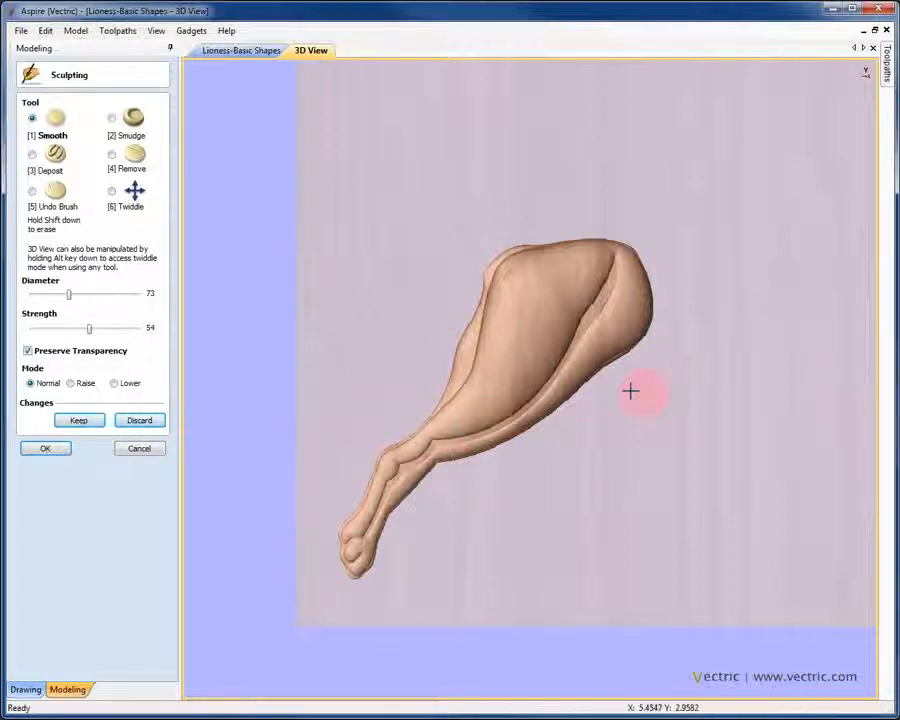
mouse_move(440, 458)
mouse_down()
mouse_move(399, 482)
mouse_move(427, 445)
mouse_move(401, 477)
mouse_move(402, 466)
mouse_move(408, 470)
mouse_move(362, 526)
mouse_move(405, 470)
mouse_move(358, 538)
mouse_move(398, 482)
mouse_move(355, 558)
mouse_move(375, 468)
mouse_move(398, 446)
mouse_move(346, 577)
mouse_move(372, 577)
mouse_move(394, 518)
mouse_move(442, 470)
mouse_move(518, 437)
mouse_up()
Step: Turn off Preserve Transparency and smooth along the back leg's outline so its edges spread onto the surrounding plane
click(28, 350)
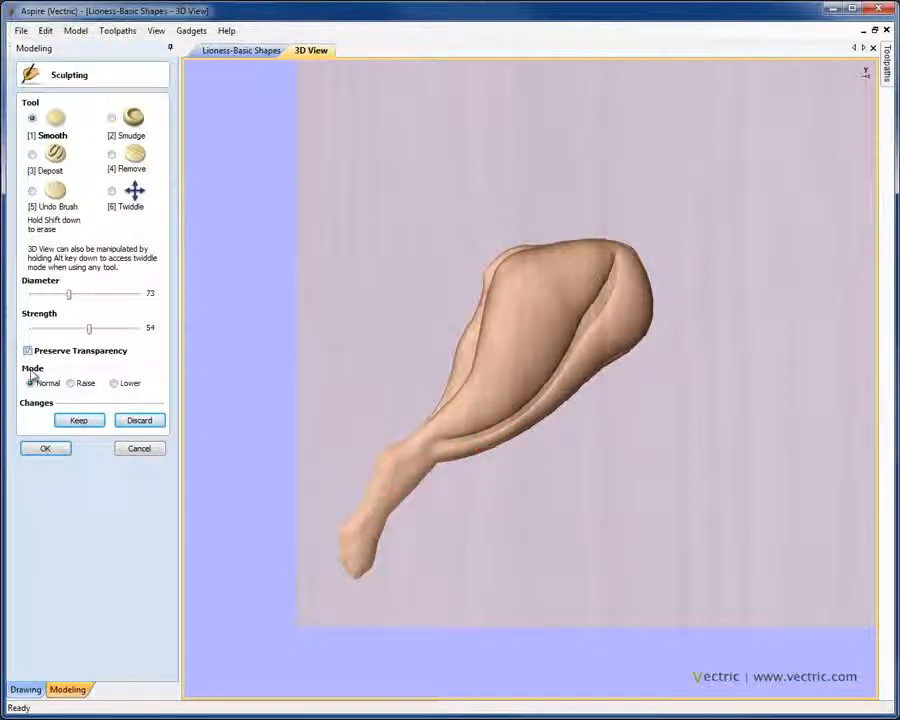
mouse_move(412, 490)
mouse_down()
mouse_move(430, 495)
mouse_move(494, 370)
mouse_move(484, 442)
mouse_move(494, 446)
mouse_move(541, 414)
mouse_move(475, 442)
mouse_move(548, 402)
mouse_move(468, 446)
mouse_move(577, 392)
mouse_move(623, 354)
mouse_move(558, 408)
mouse_move(595, 368)
mouse_move(569, 388)
mouse_move(607, 368)
mouse_move(515, 428)
mouse_move(571, 354)
mouse_move(534, 368)
mouse_move(593, 257)
mouse_move(516, 267)
mouse_move(536, 254)
mouse_move(473, 327)
mouse_move(478, 300)
mouse_move(420, 425)
mouse_move(436, 405)
mouse_move(381, 453)
mouse_move(356, 526)
mouse_move(462, 446)
mouse_move(492, 458)
mouse_move(603, 378)
mouse_move(428, 468)
mouse_move(583, 394)
mouse_move(545, 430)
mouse_up()
mouse_move(378, 560)
mouse_down()
mouse_move(285, 558)
mouse_move(370, 472)
mouse_move(388, 392)
mouse_move(219, 470)
mouse_up()
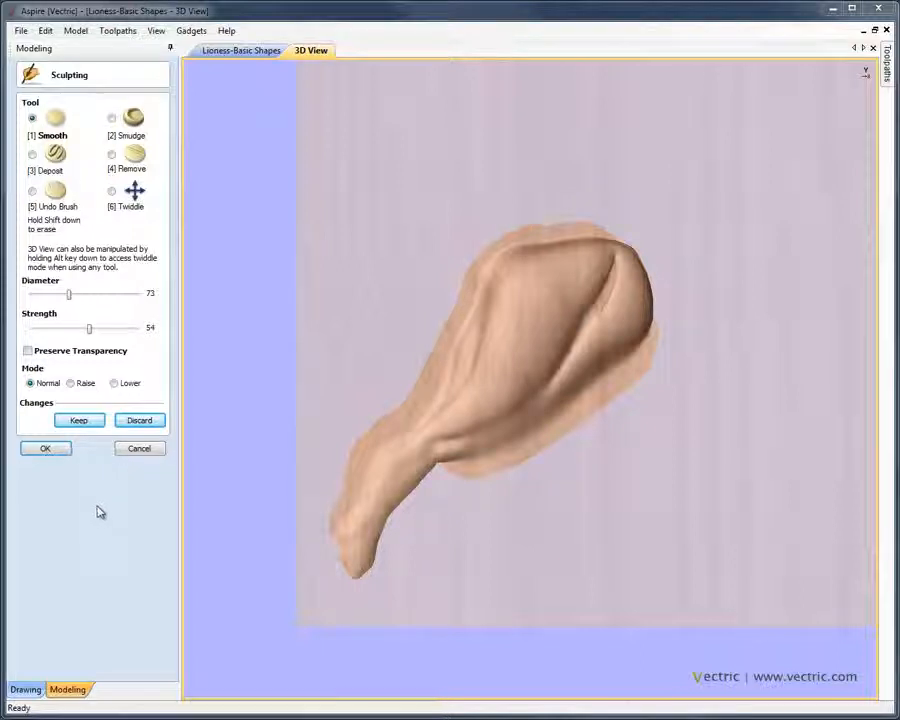
Step: Discard all sculpting changes to the back leg and cancel out of Sculpting
click(139, 422)
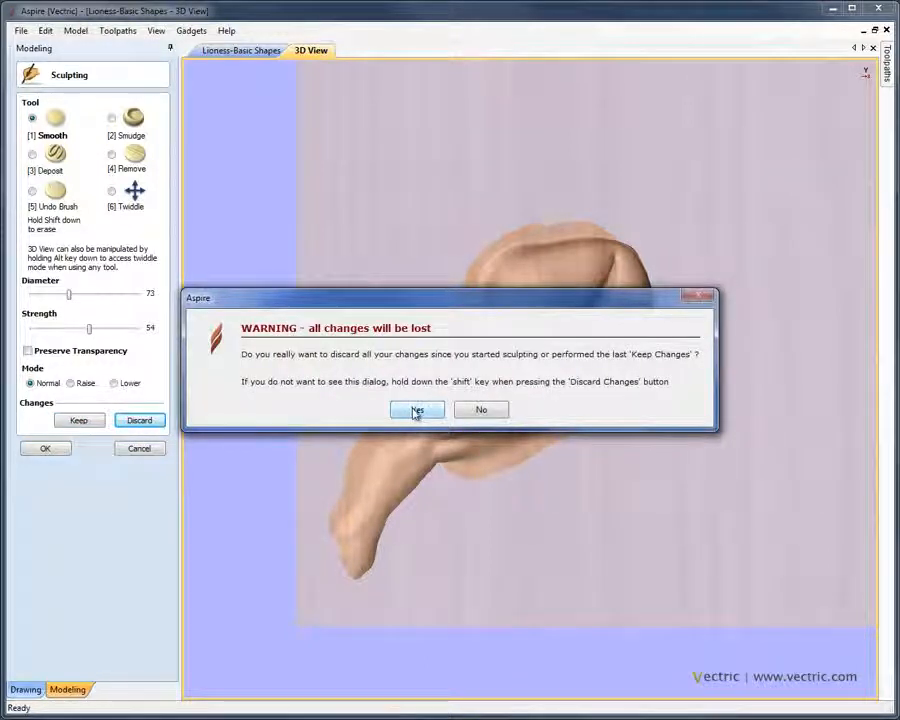
click(417, 410)
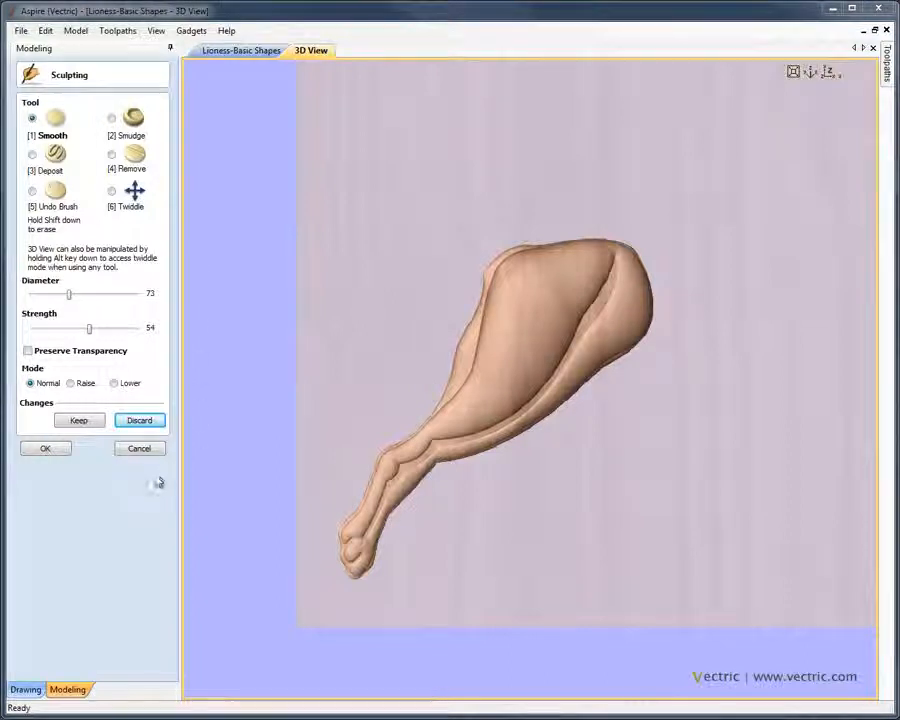
click(138, 449)
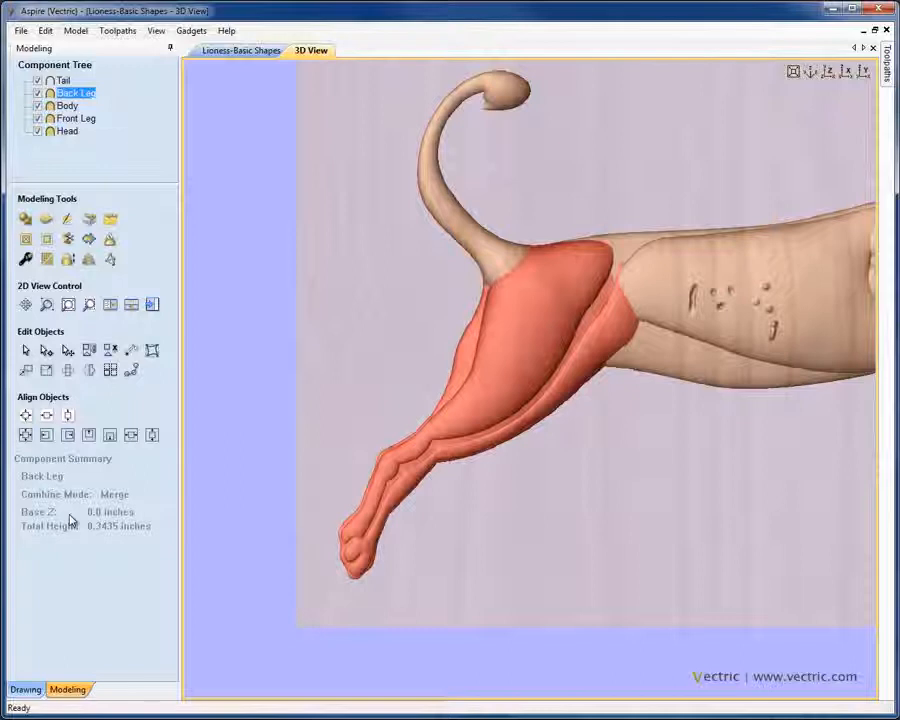
click(829, 78)
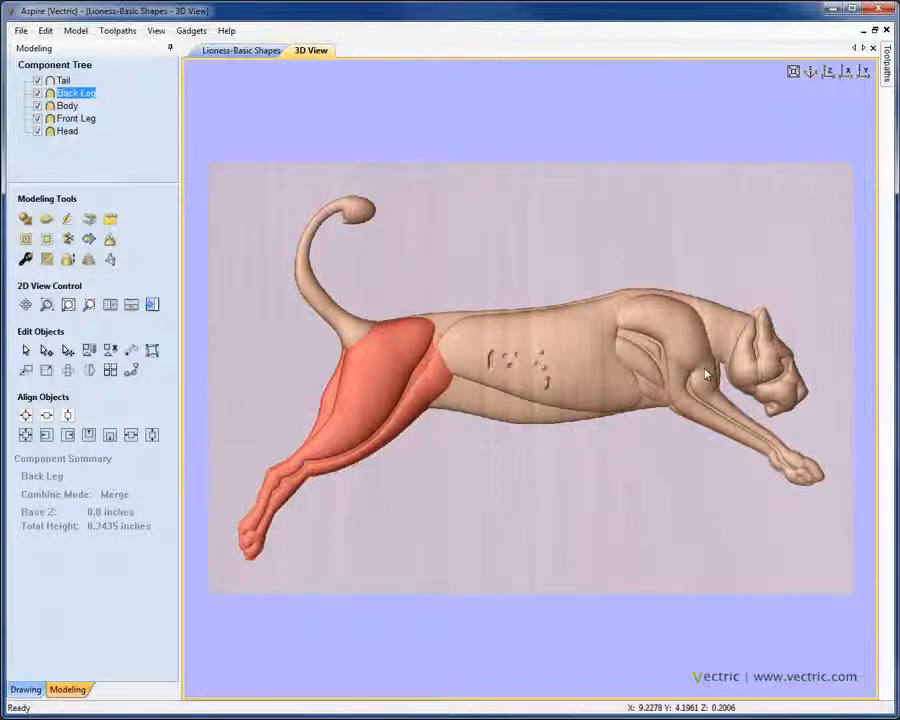
click(720, 332)
double_click(721, 329)
double_click(564, 389)
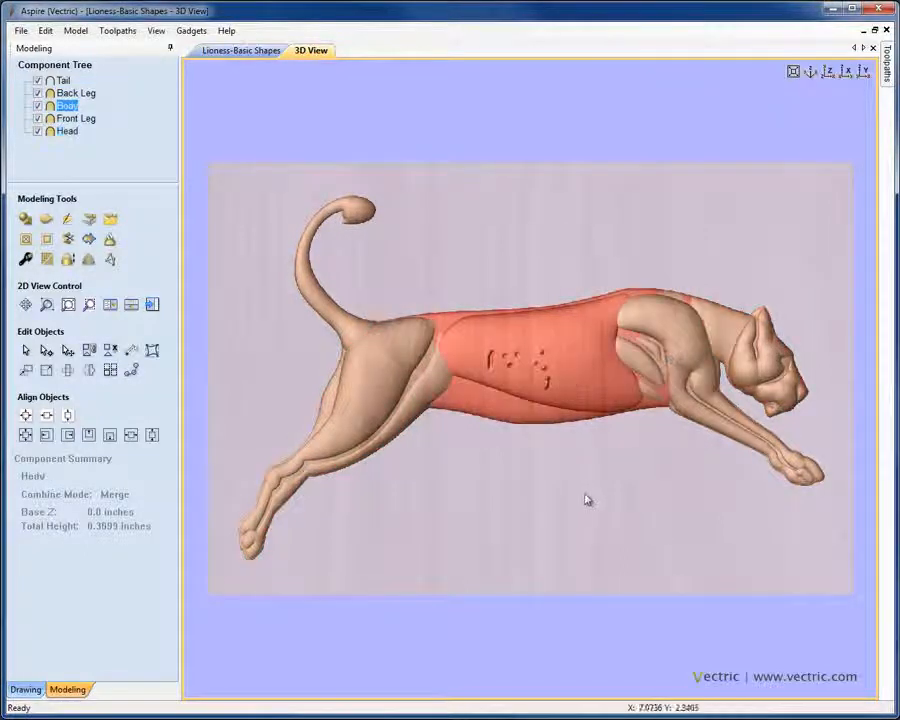
double_click(568, 491)
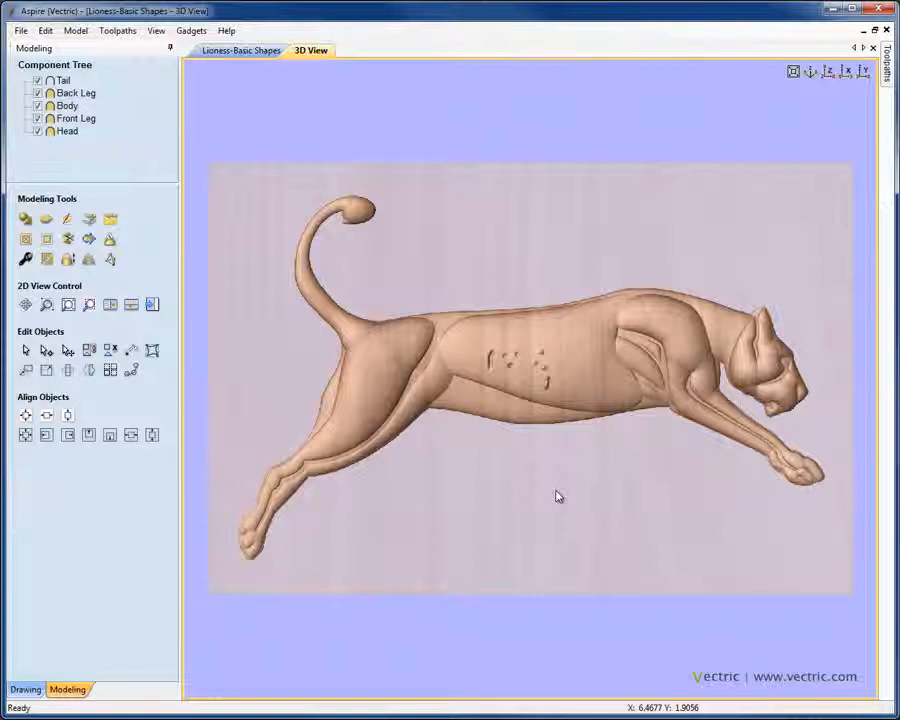
Step: Select all five components from Tail to Head and bake them into one component for Sculpting
click(62, 80)
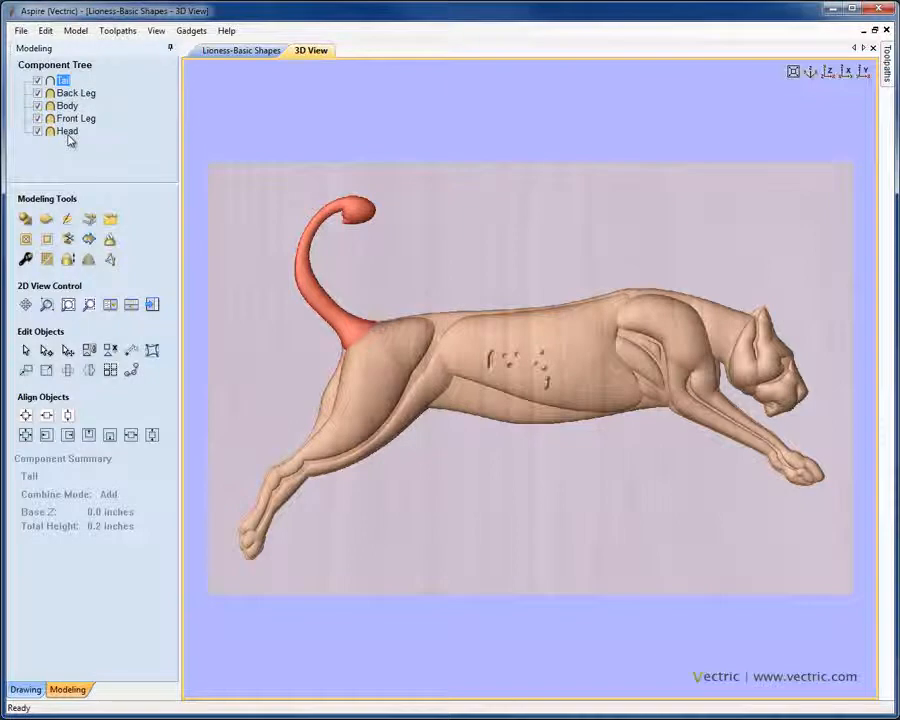
shift+click(69, 134)
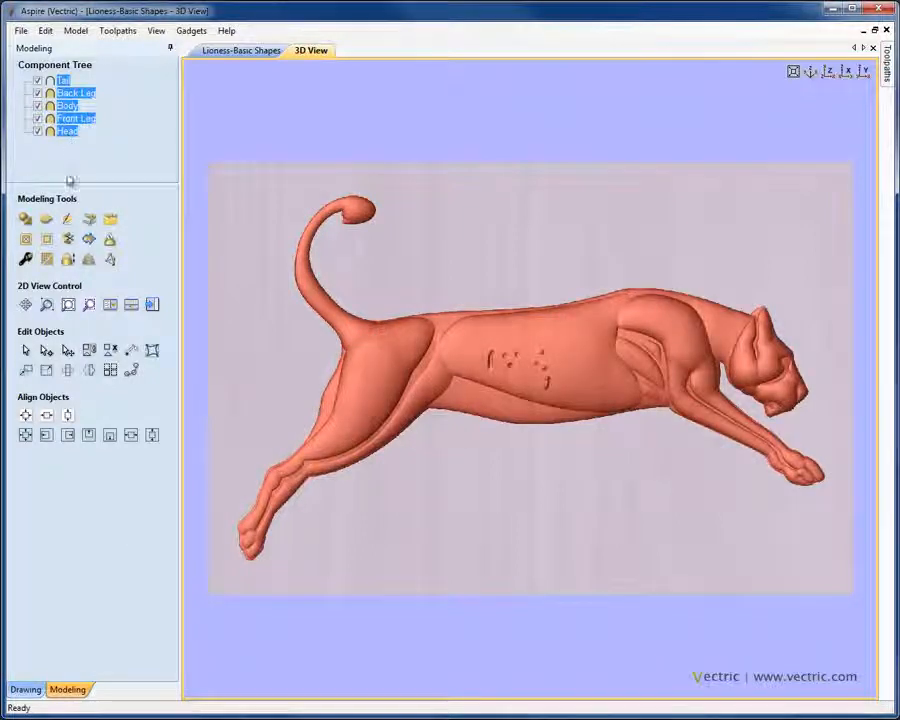
click(68, 220)
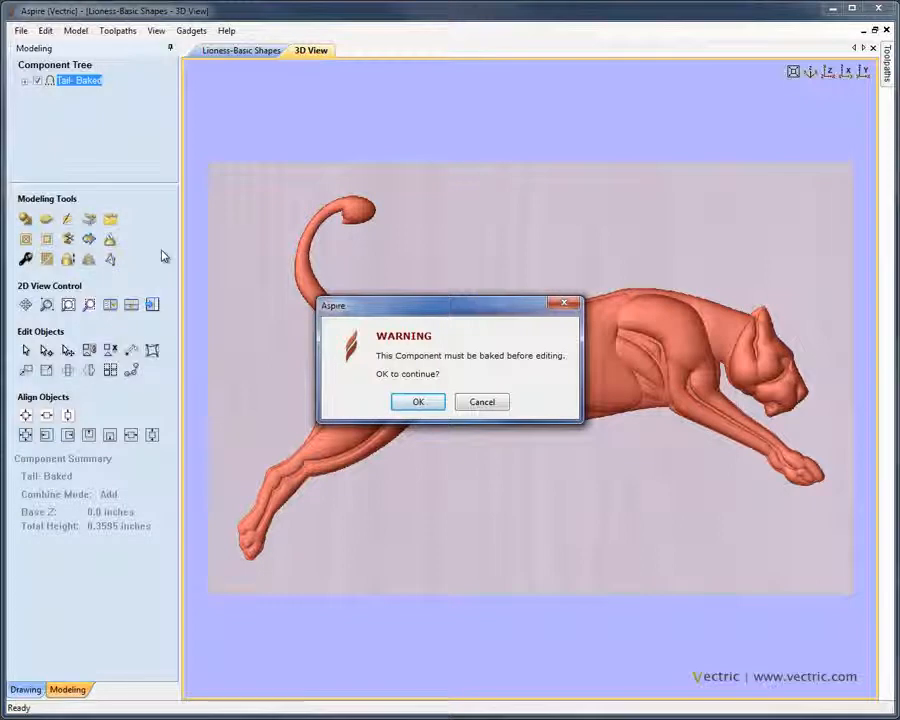
click(419, 402)
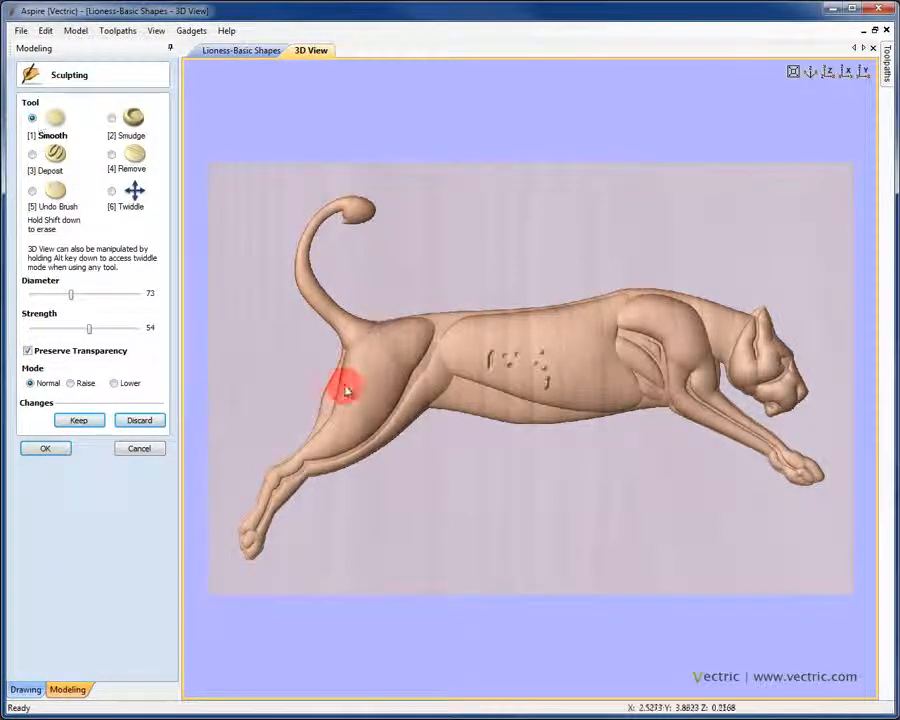
Step: Smooth the back leg and its joins with the tail and body using the Smooth brush at diameter 73 and strength 54
mouse_move(346, 356)
mouse_down()
mouse_move(325, 428)
mouse_move(374, 333)
mouse_move(366, 338)
mouse_move(416, 321)
mouse_move(426, 327)
mouse_move(408, 382)
mouse_move(263, 482)
mouse_move(279, 470)
mouse_move(249, 514)
mouse_move(299, 426)
mouse_move(352, 405)
mouse_move(334, 419)
mouse_move(342, 365)
mouse_move(398, 342)
mouse_move(258, 545)
mouse_up()
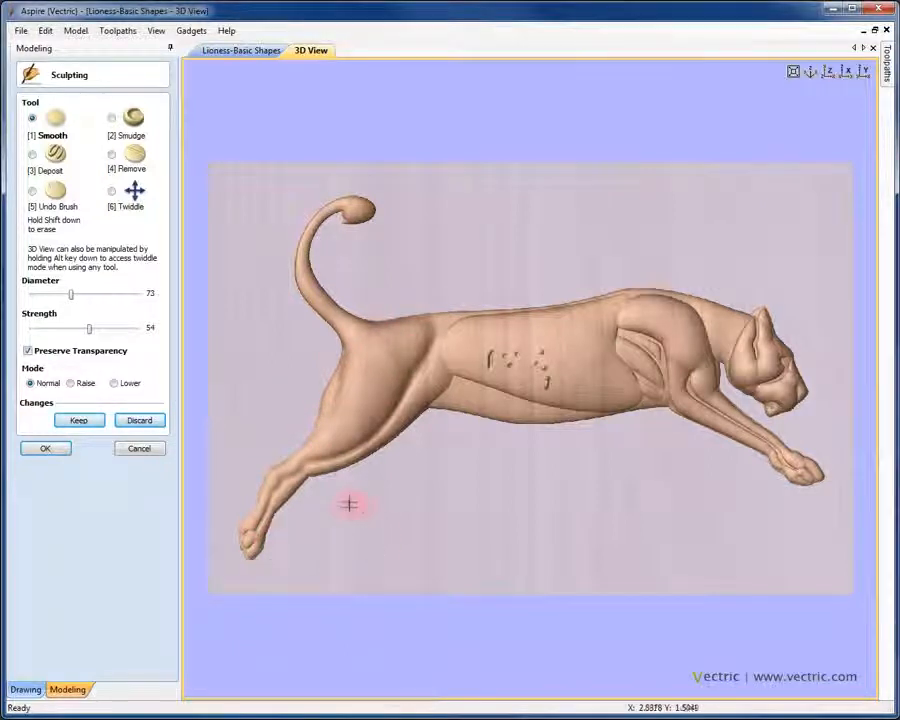
mouse_move(382, 474)
mouse_down()
mouse_move(480, 412)
mouse_move(471, 419)
mouse_move(489, 419)
mouse_move(459, 435)
mouse_up()
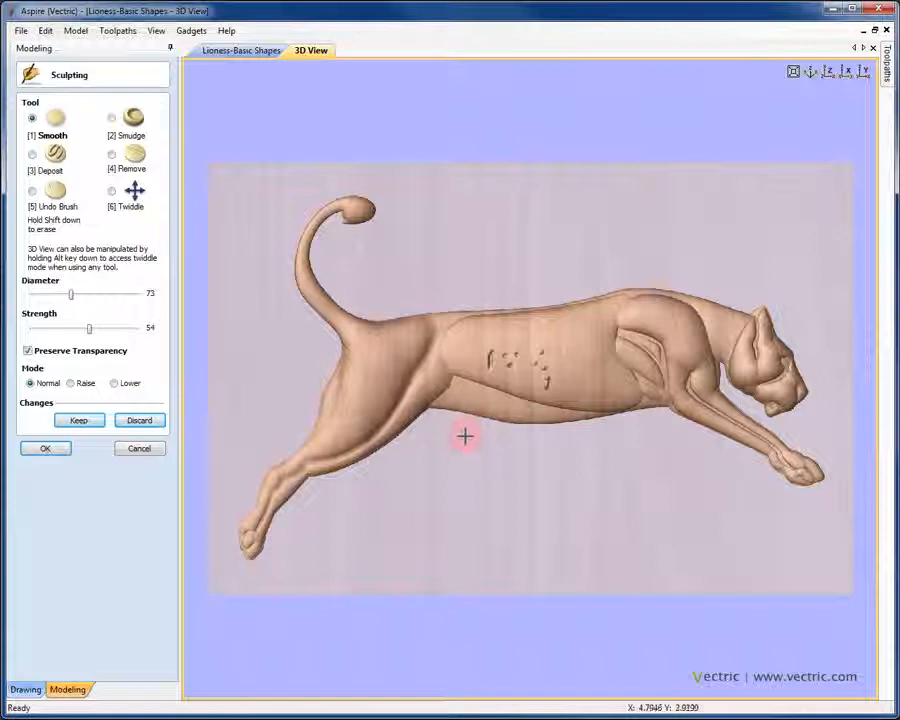
Step: Use the Smooth brush in Raise mode at diameter 31 and strength 77 to fill the hollow marks on the body nearest the back leg
click(811, 71)
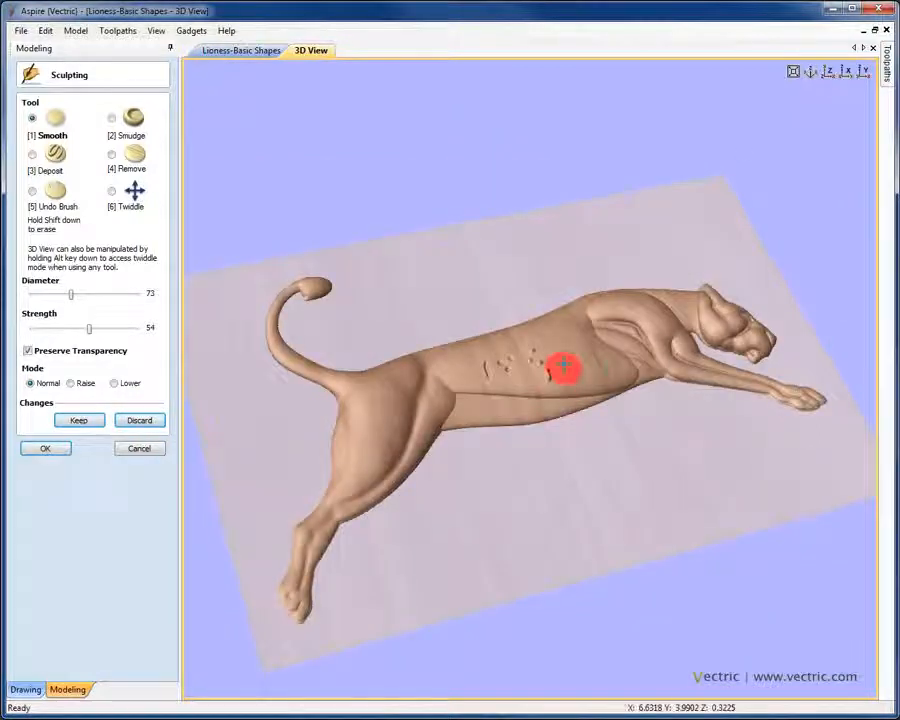
scroll(561, 373, up, 5)
scroll(543, 340, up, 1)
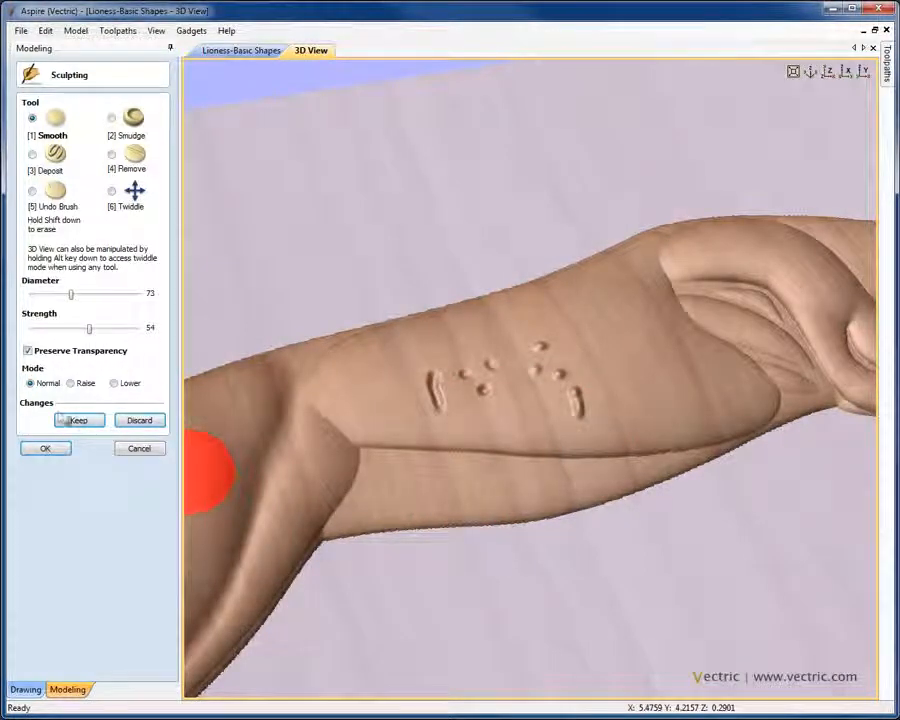
click(71, 384)
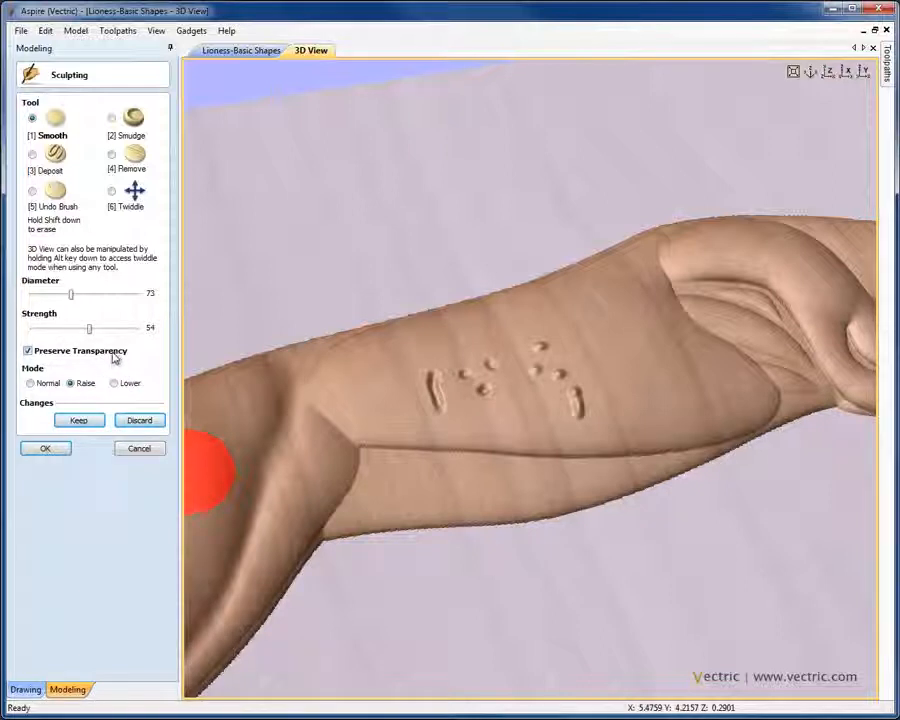
mouse_move(77, 294)
mouse_down()
mouse_move(91, 327)
mouse_move(46, 296)
mouse_up()
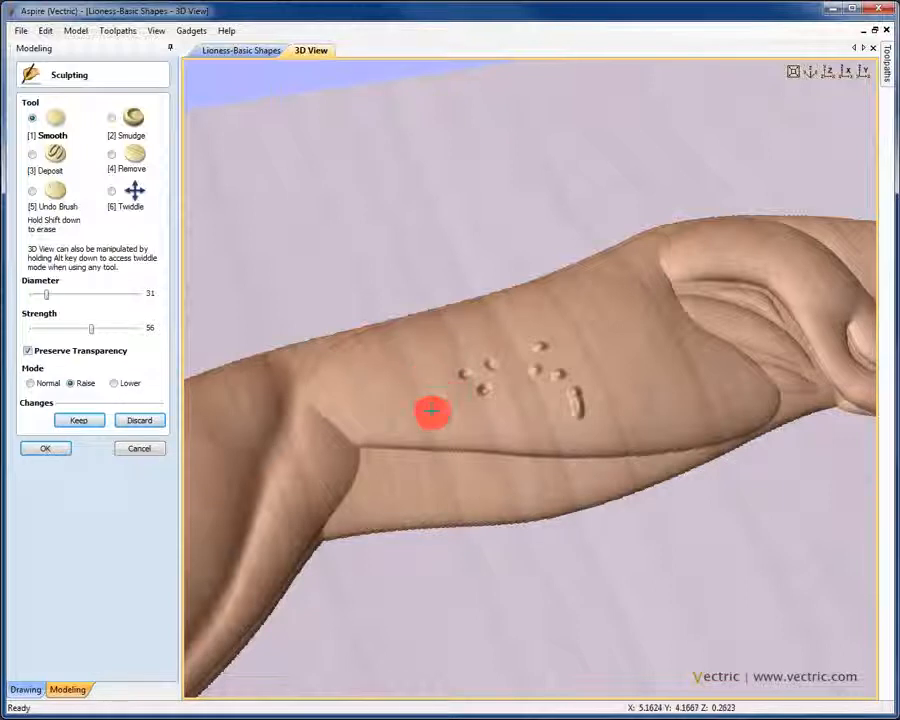
drag(91, 328, 113, 328)
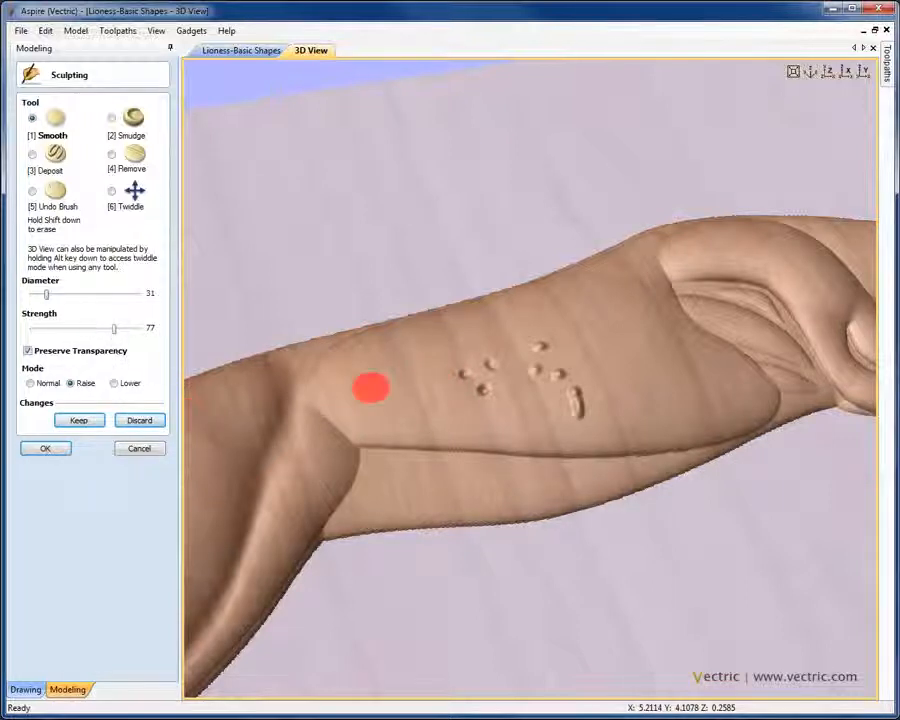
mouse_move(461, 386)
mouse_down()
mouse_move(482, 382)
mouse_move(472, 388)
mouse_move(480, 365)
mouse_move(484, 386)
mouse_move(446, 402)
mouse_move(438, 378)
mouse_move(418, 392)
mouse_move(496, 388)
mouse_move(555, 418)
mouse_move(538, 388)
mouse_move(309, 400)
mouse_up()
Step: Switch the Smooth brush to Lower mode and flatten the raised marks on the body nearest the front leg
click(113, 383)
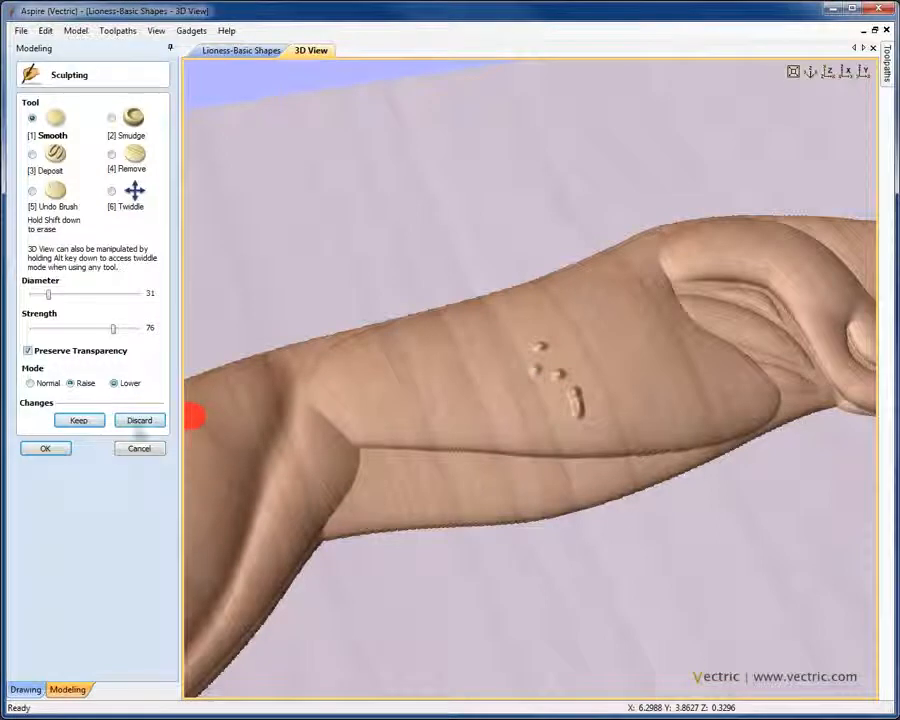
mouse_move(580, 416)
mouse_down()
mouse_move(576, 398)
mouse_move(592, 385)
mouse_move(588, 404)
mouse_move(570, 416)
mouse_move(544, 375)
mouse_move(542, 383)
mouse_move(526, 368)
mouse_move(568, 346)
mouse_move(534, 348)
mouse_move(486, 370)
mouse_move(556, 378)
mouse_move(577, 424)
mouse_move(528, 364)
mouse_move(565, 328)
mouse_move(504, 430)
mouse_move(575, 384)
mouse_move(544, 384)
mouse_move(577, 384)
mouse_move(565, 387)
mouse_up()
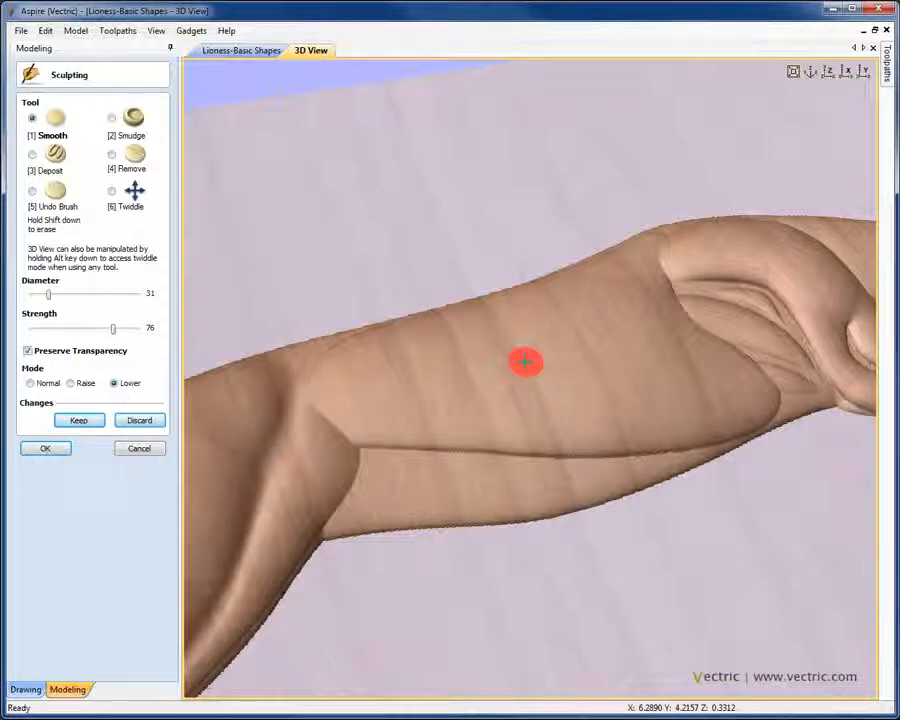
Step: Smudge the upper back leg and belly together with a brush diameter of 117 and strength of 43
click(827, 75)
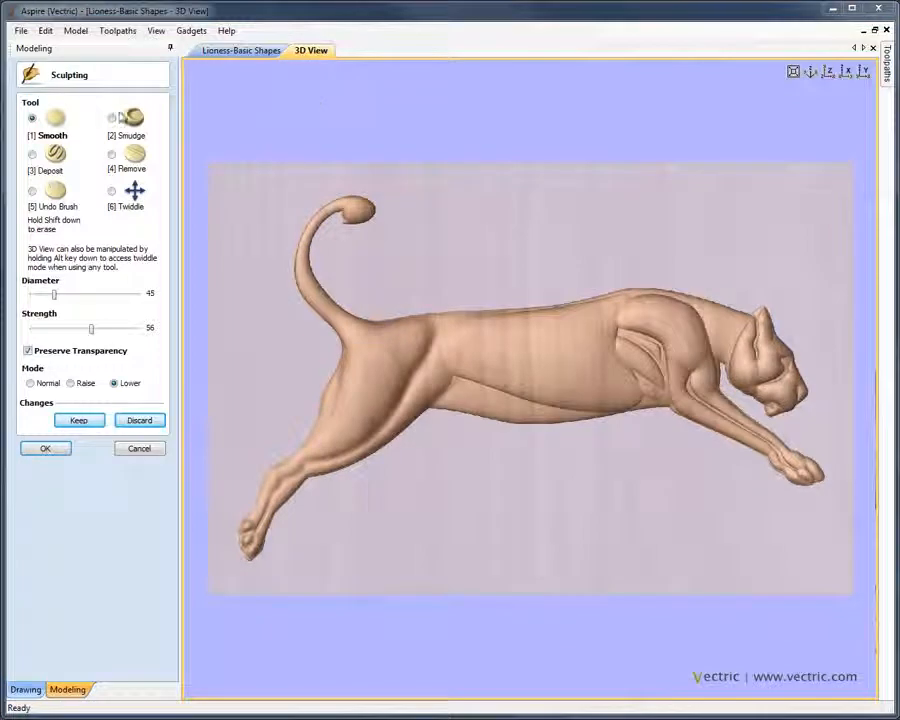
click(134, 124)
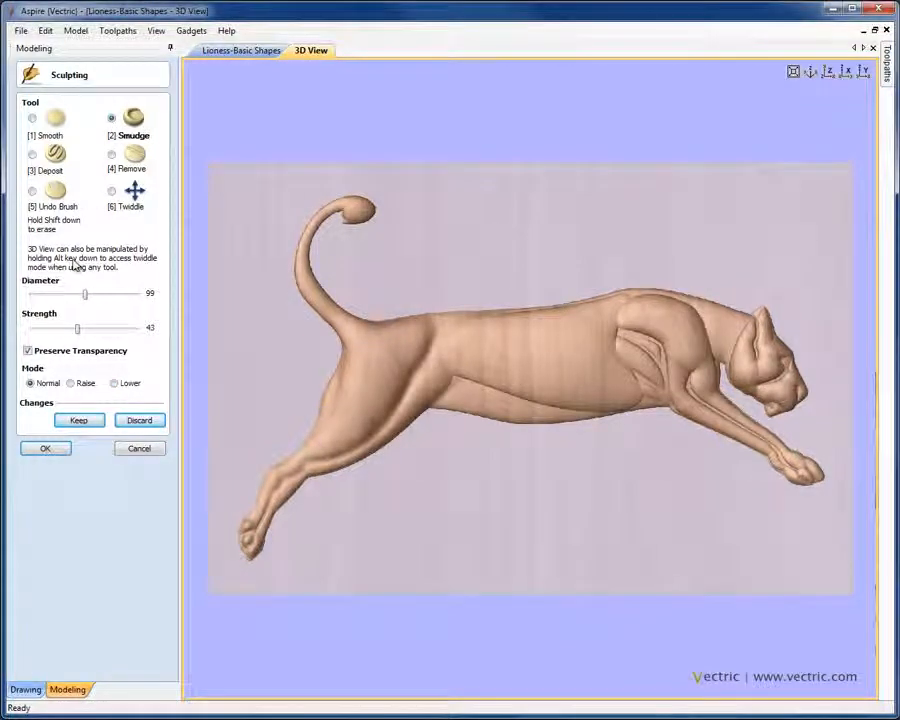
drag(86, 296, 90, 296)
drag(424, 418, 402, 410)
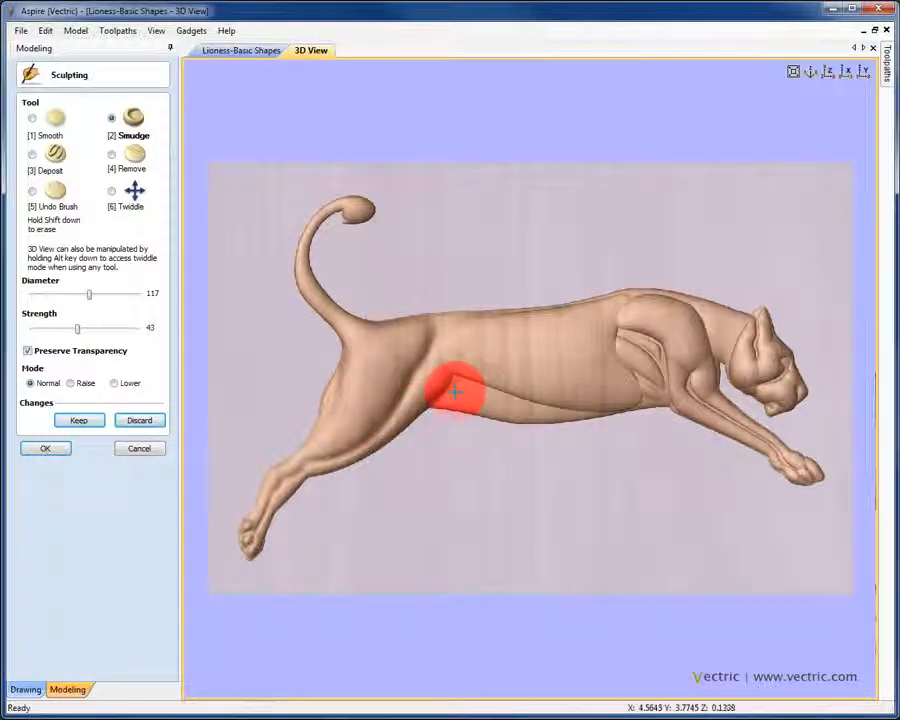
mouse_move(456, 394)
mouse_down()
mouse_move(482, 364)
mouse_move(452, 372)
mouse_move(481, 352)
mouse_move(458, 382)
mouse_move(483, 397)
mouse_move(528, 402)
mouse_move(501, 389)
mouse_move(577, 408)
mouse_move(499, 382)
mouse_move(565, 407)
mouse_move(597, 408)
mouse_move(504, 438)
mouse_move(583, 394)
mouse_move(496, 376)
mouse_move(569, 402)
mouse_move(589, 396)
mouse_move(503, 381)
mouse_move(390, 461)
mouse_up()
Step: Using the Remove brush, deepen the back leg's crease at diameter 27 and carve fur strokes behind the shoulder at diameter 11 and strength 68
click(32, 155)
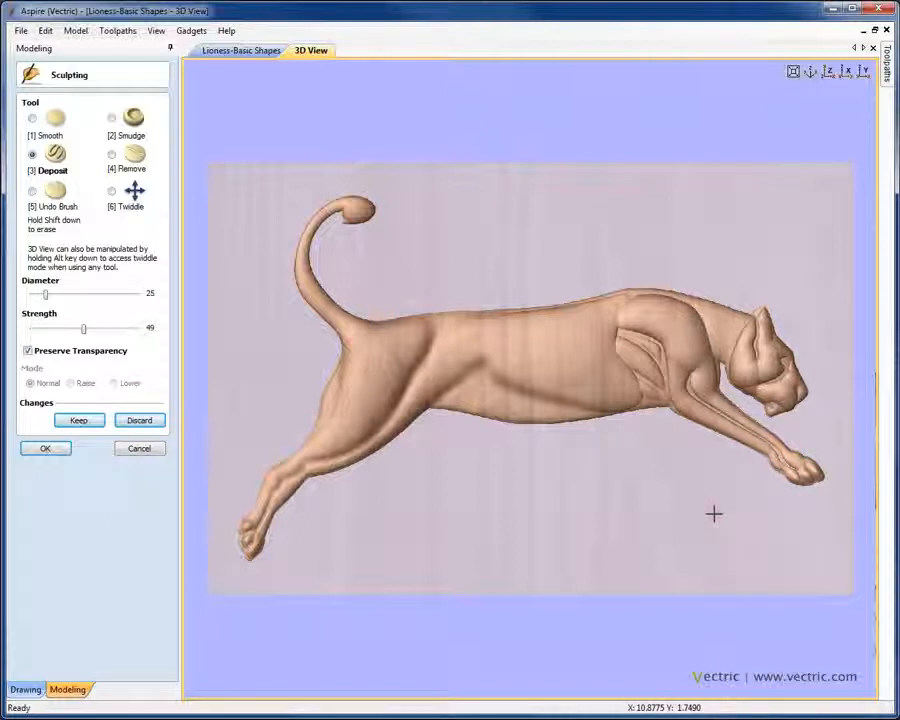
click(112, 168)
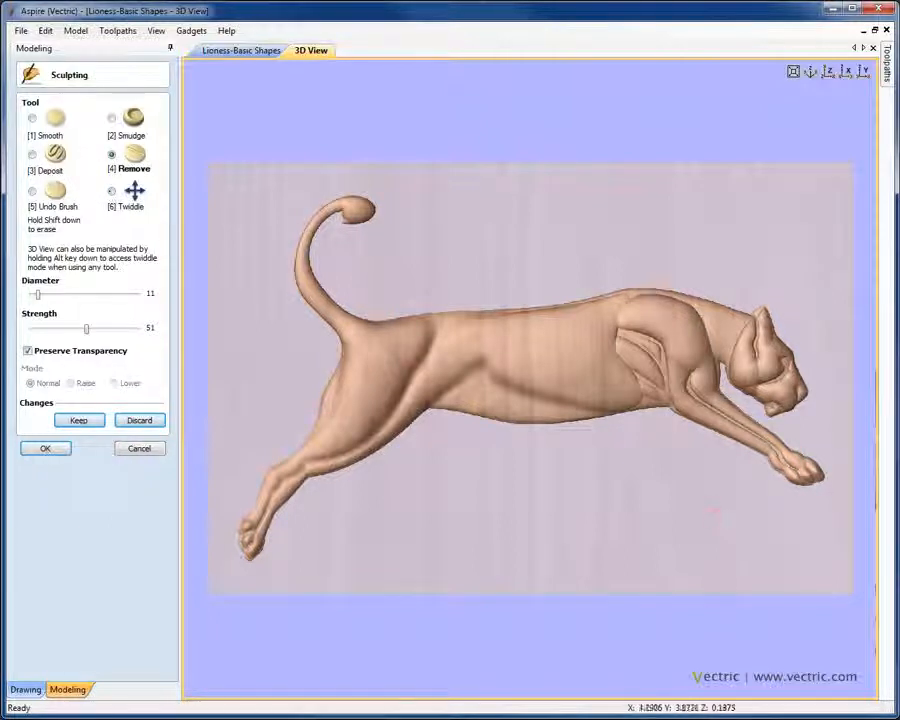
drag(37, 294, 46, 295)
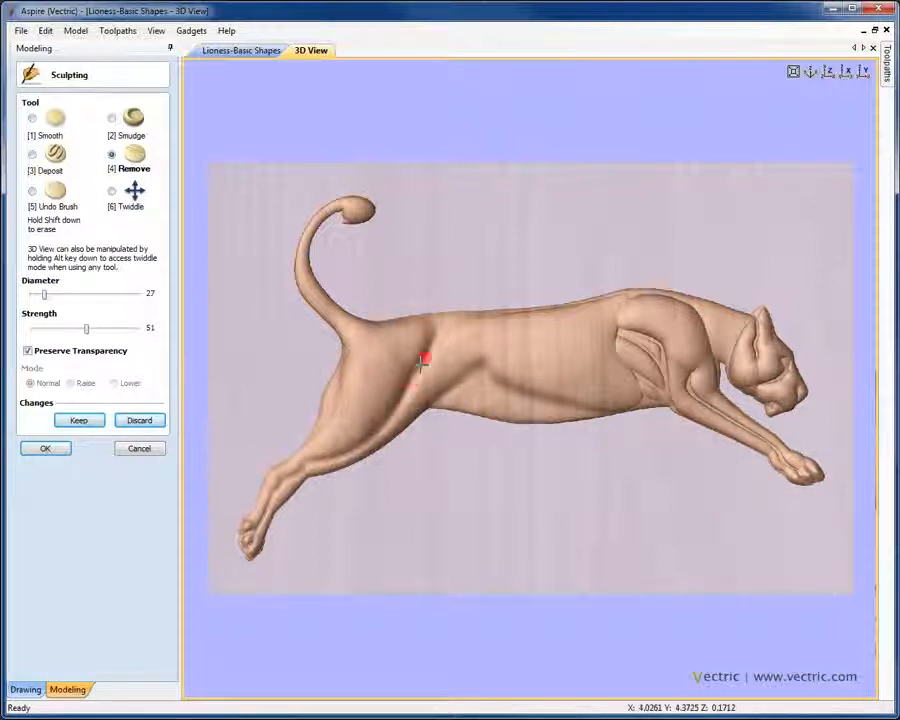
drag(376, 424, 390, 407)
mouse_move(437, 343)
mouse_down()
mouse_move(422, 366)
mouse_move(431, 340)
mouse_up()
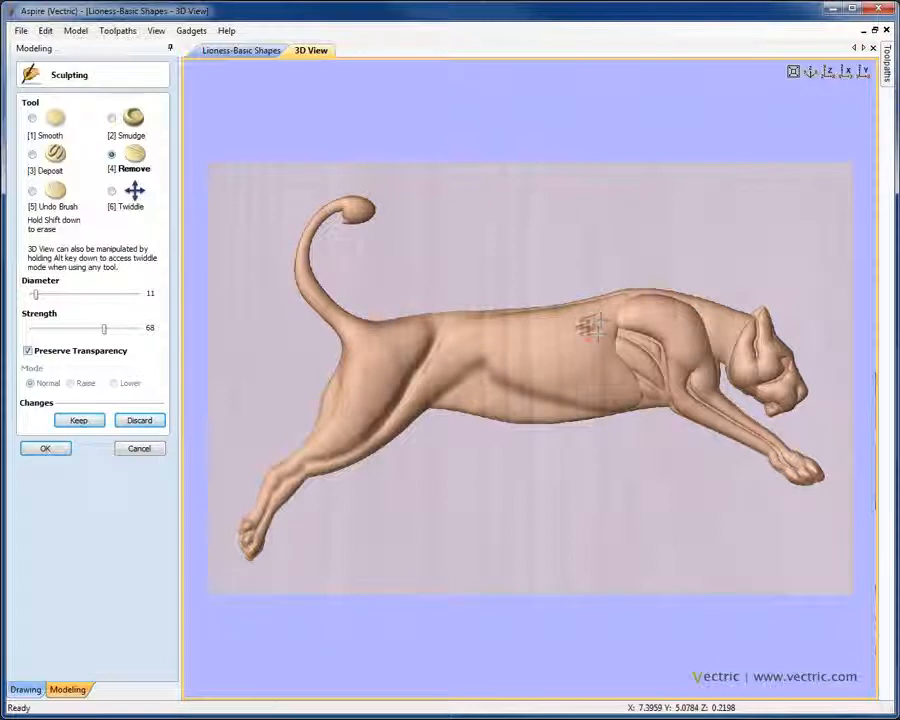
mouse_move(595, 329)
mouse_down()
mouse_move(557, 341)
mouse_move(589, 313)
mouse_move(617, 323)
mouse_move(570, 350)
mouse_move(590, 365)
mouse_move(567, 357)
mouse_up()
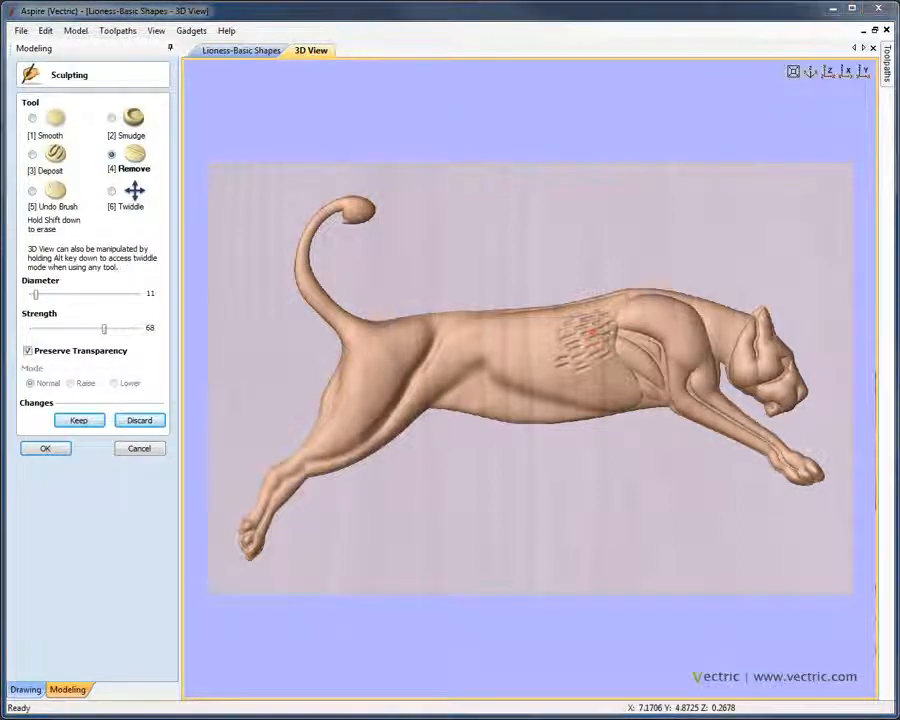
Step: Set the Undo Brush's diameter to 47 and brush away the fur strokes and the sculpting on the body and belly
click(32, 191)
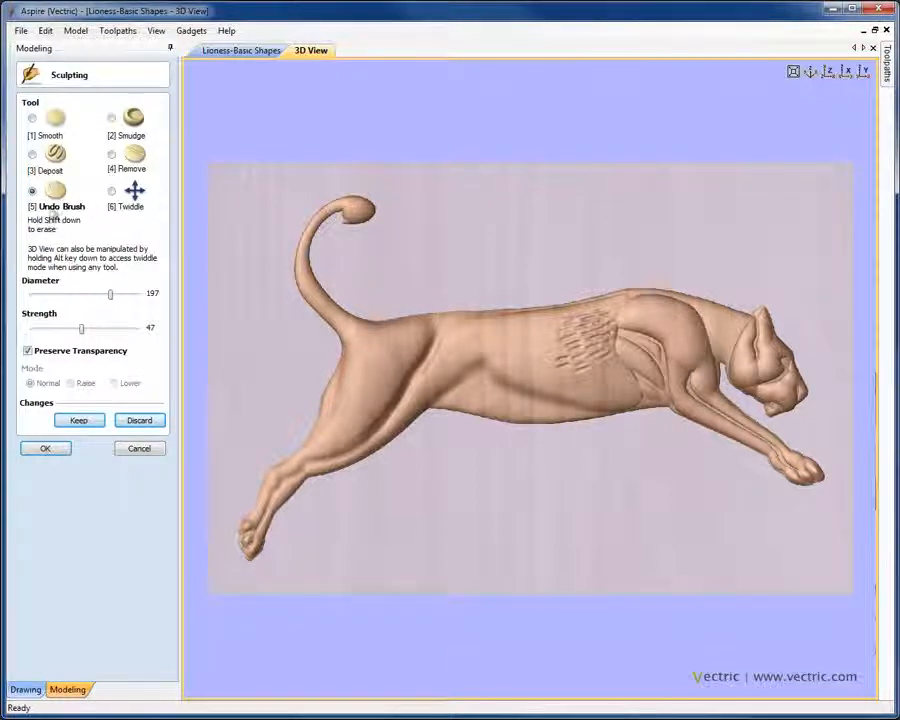
drag(110, 293, 55, 293)
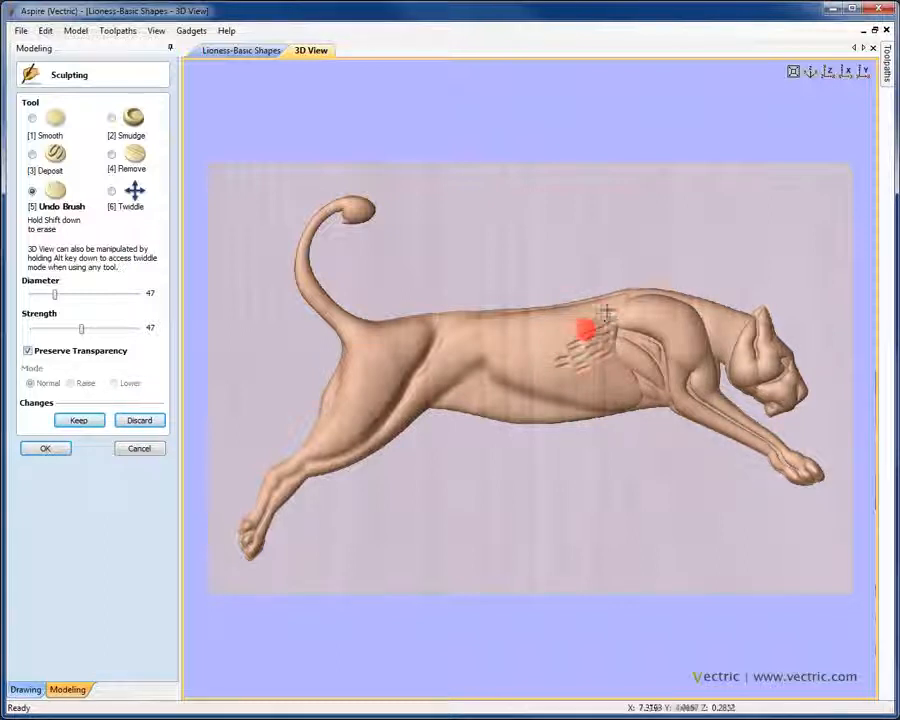
mouse_move(606, 331)
mouse_down()
mouse_move(606, 350)
mouse_move(569, 346)
mouse_move(576, 371)
mouse_move(603, 327)
mouse_move(582, 354)
mouse_move(585, 384)
mouse_move(562, 386)
mouse_move(545, 379)
mouse_move(543, 360)
mouse_move(542, 372)
mouse_move(517, 356)
mouse_move(512, 372)
mouse_move(488, 374)
mouse_move(488, 364)
mouse_move(478, 374)
mouse_move(476, 358)
mouse_move(415, 410)
mouse_move(444, 398)
mouse_move(470, 410)
mouse_move(522, 404)
mouse_move(526, 392)
mouse_move(581, 396)
mouse_move(542, 378)
mouse_move(579, 394)
mouse_move(573, 374)
mouse_move(521, 447)
mouse_up()
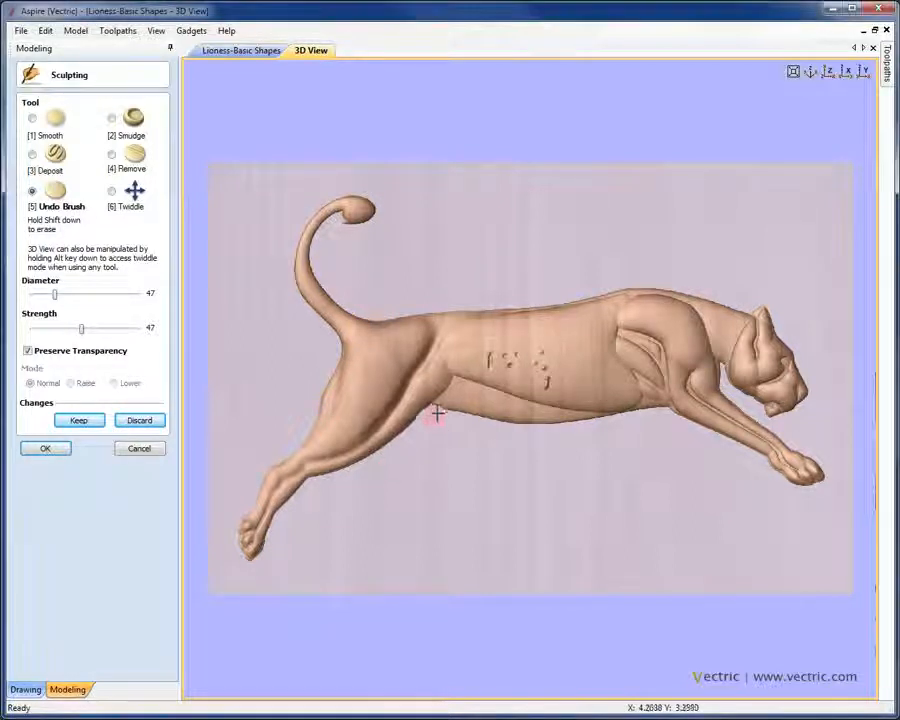
Step: Erase material along the belly and the back leg's inner edge, and blend the cut edges with the Smooth brush
mouse_move(447, 403)
mouse_down()
mouse_move(388, 460)
mouse_move(430, 396)
mouse_move(502, 418)
mouse_move(643, 424)
mouse_move(526, 420)
mouse_move(424, 382)
mouse_move(378, 488)
mouse_move(420, 384)
mouse_move(408, 426)
mouse_move(293, 565)
mouse_move(279, 540)
mouse_up()
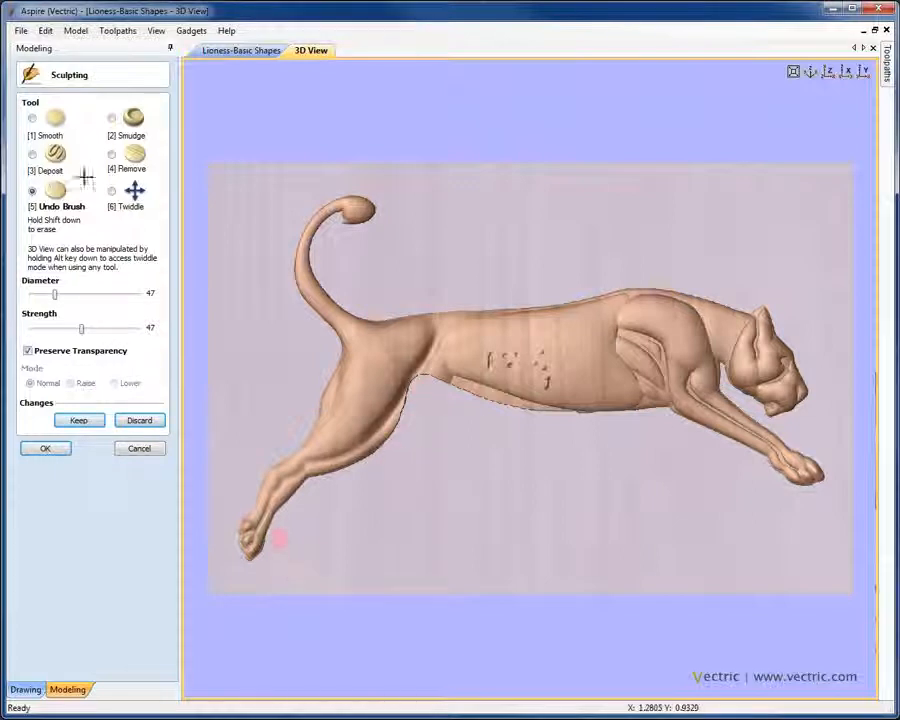
click(32, 118)
mouse_move(393, 437)
mouse_down()
mouse_move(412, 376)
mouse_move(421, 375)
mouse_move(362, 458)
mouse_move(344, 463)
mouse_move(416, 380)
mouse_move(565, 410)
mouse_move(532, 402)
mouse_move(647, 406)
mouse_move(424, 368)
mouse_move(506, 396)
mouse_move(426, 370)
mouse_up()
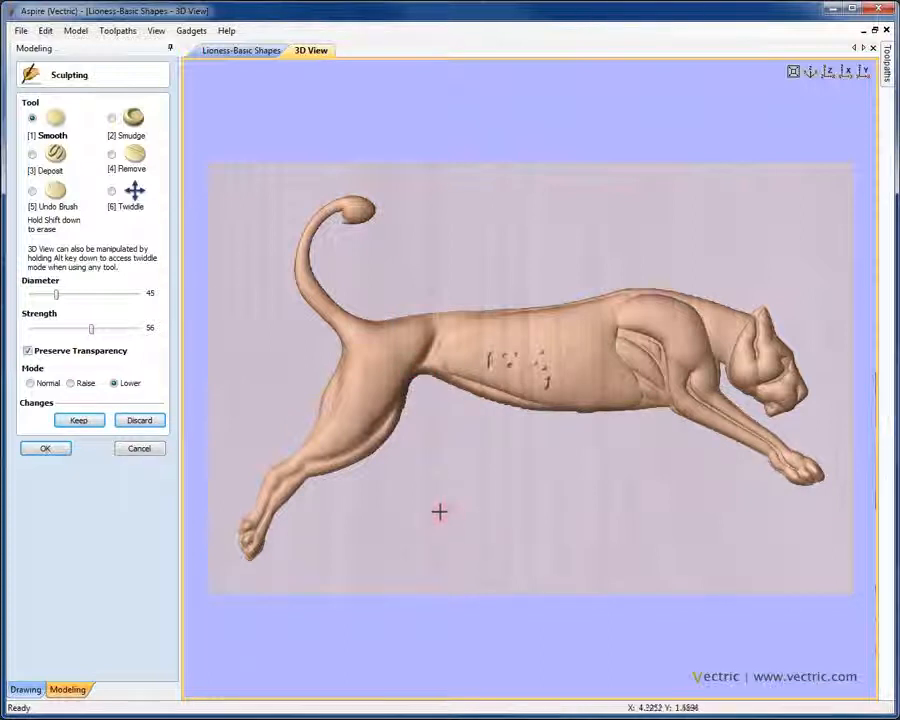
Step: Cancel out of Sculpting and discard all changes made to the baked lioness component
click(140, 449)
click(420, 410)
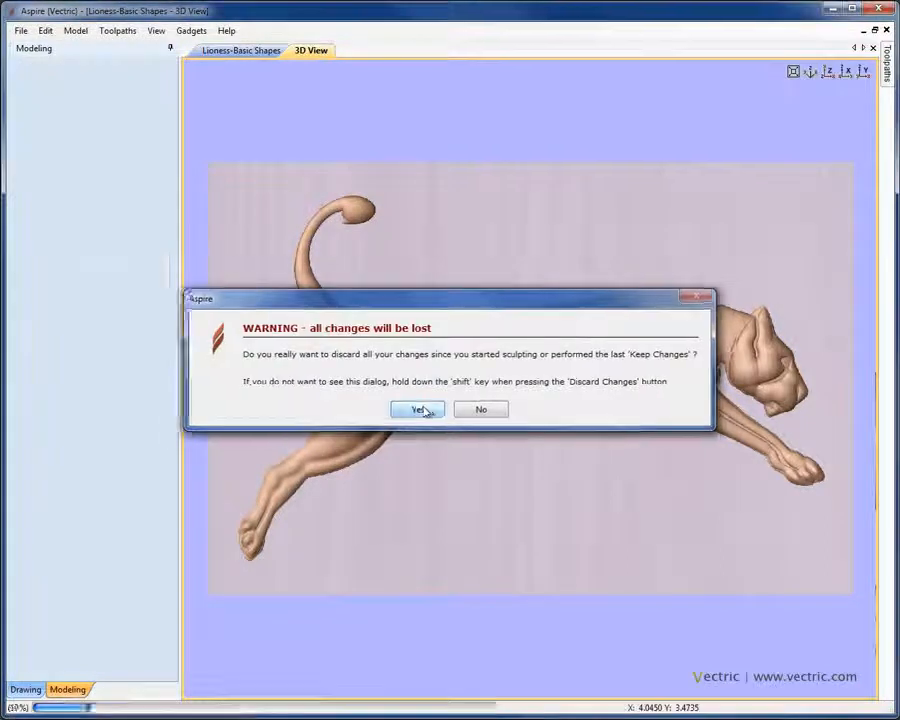